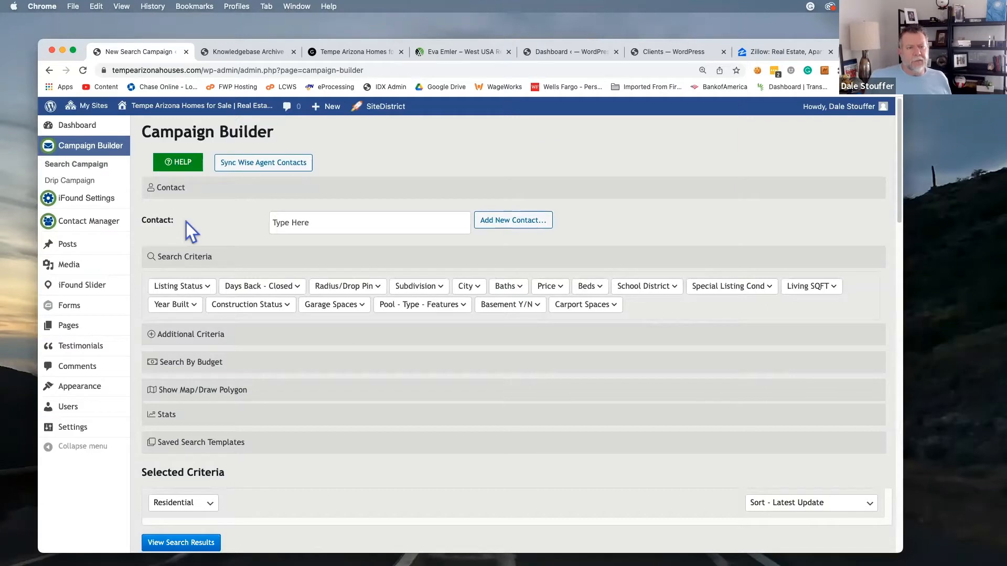
Search the existing contacts list for 'a', then clear the search and close the suggestions
left_click(350, 222)
type("a")
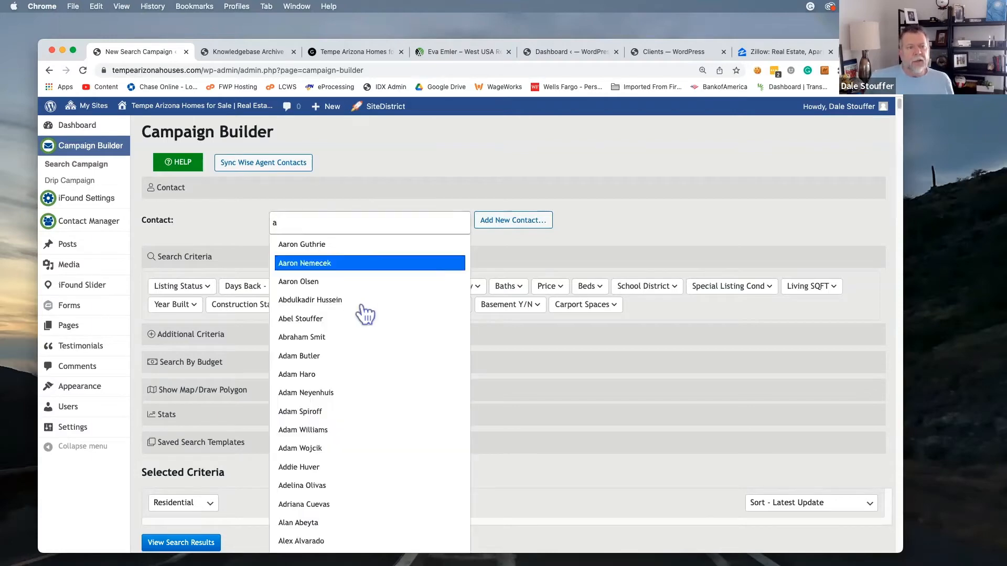
scroll(371, 301, "down", 5)
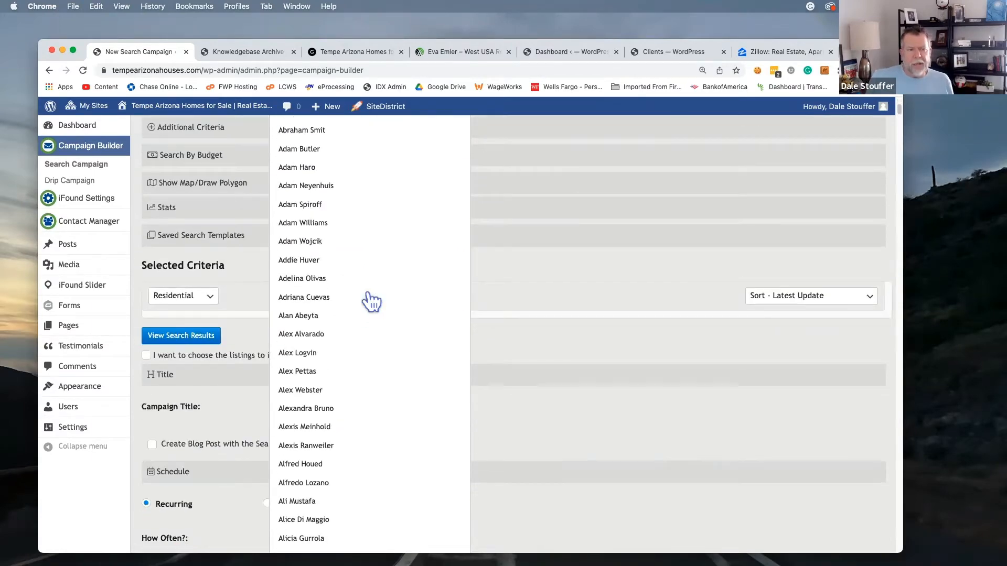
scroll(371, 302, "down", 5)
scroll(371, 301, "up", 10)
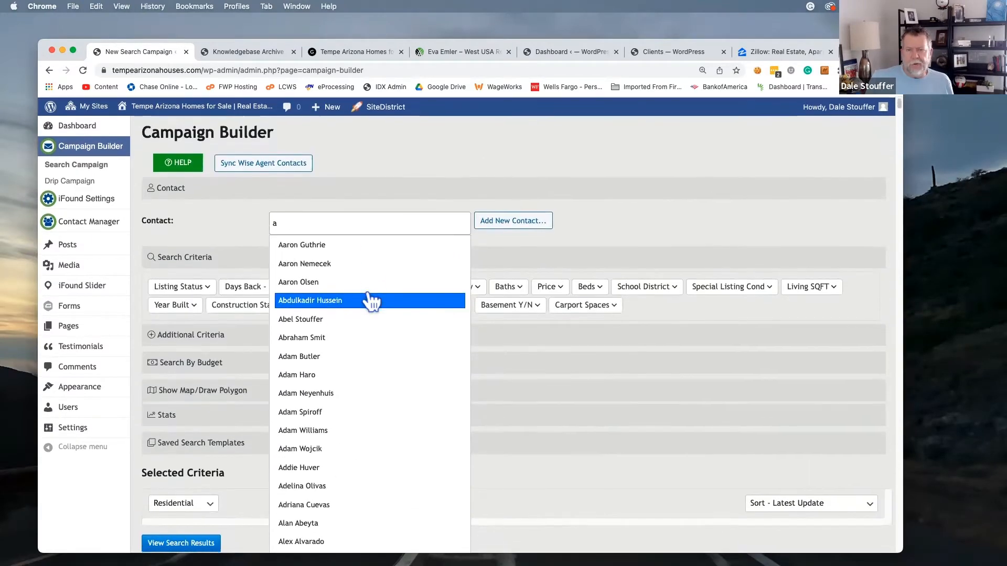
left_click_drag(306, 222, 253, 225)
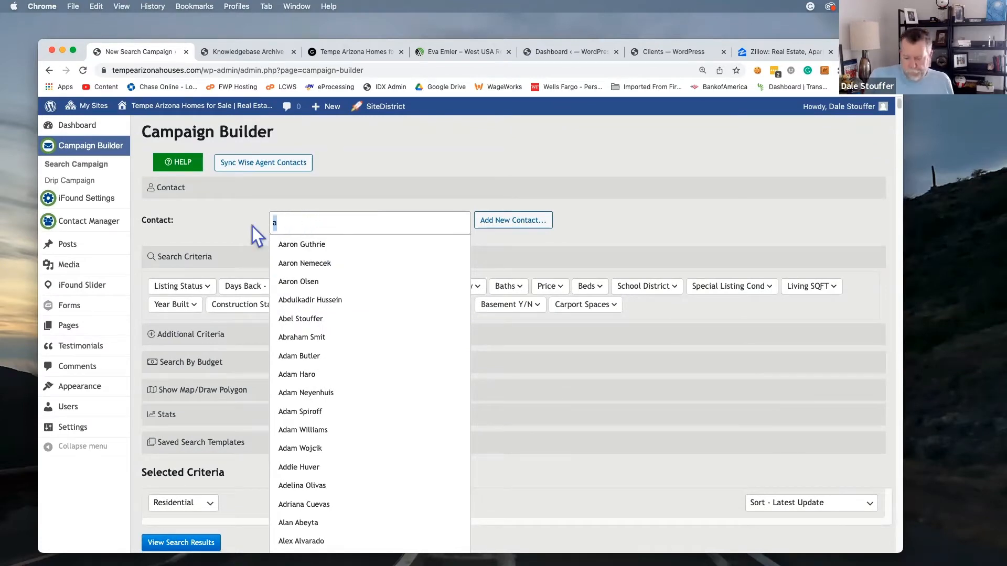
key("BackSpace")
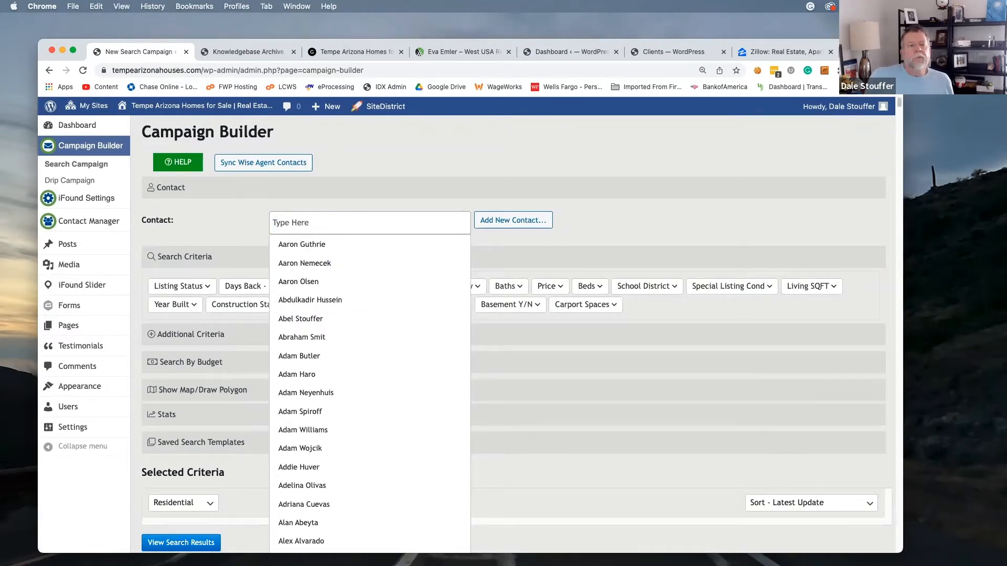
left_click(658, 225)
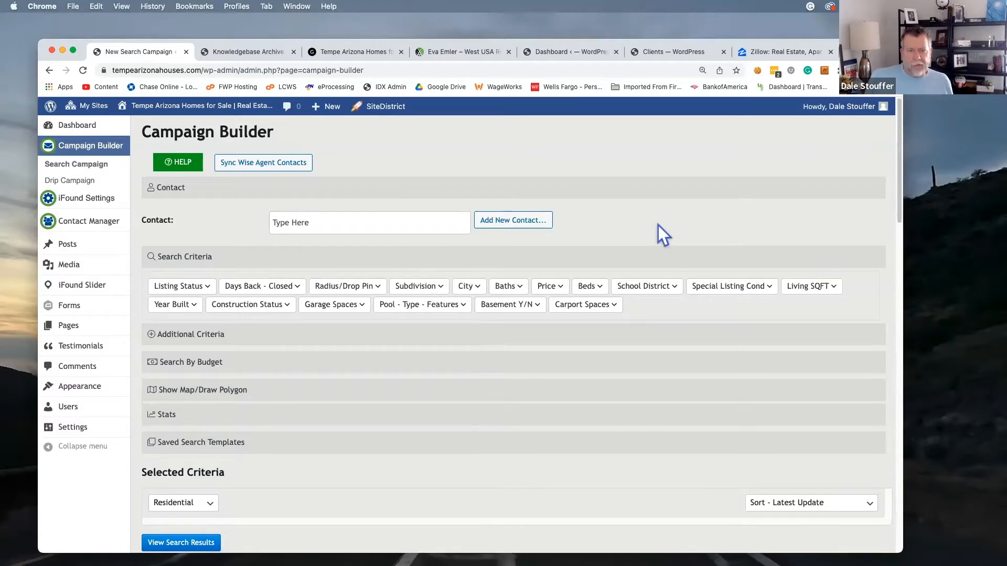
Start a new contact acquired 05/03/2022 with Acquired From set to Self referral
left_click(500, 231)
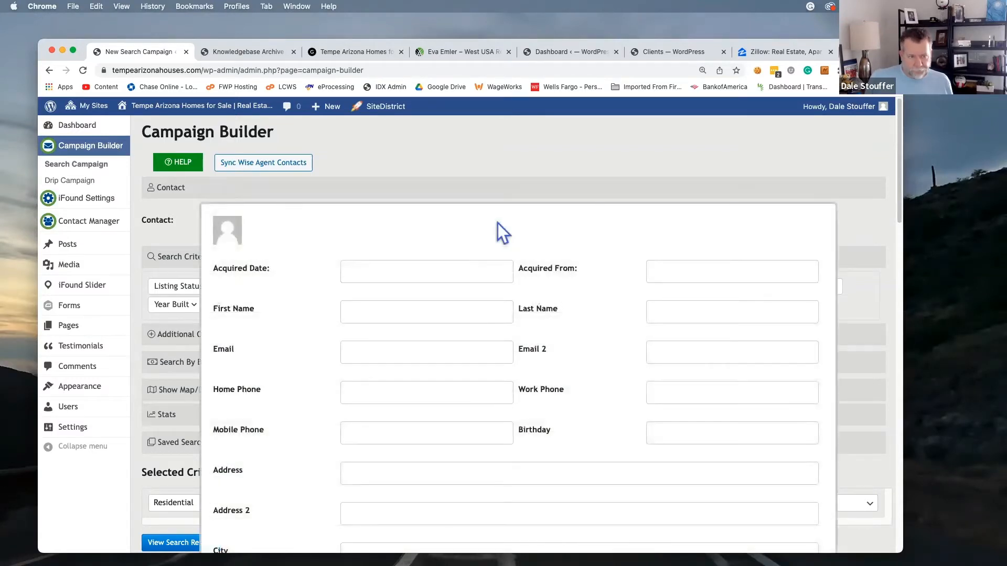
scroll(498, 222, "down", 3)
left_click(421, 195)
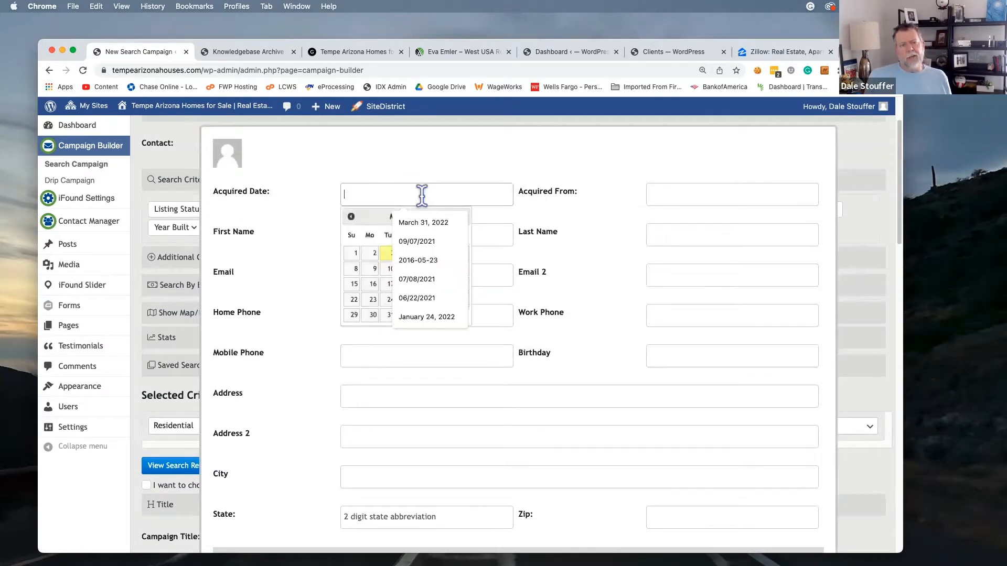
left_click(386, 255)
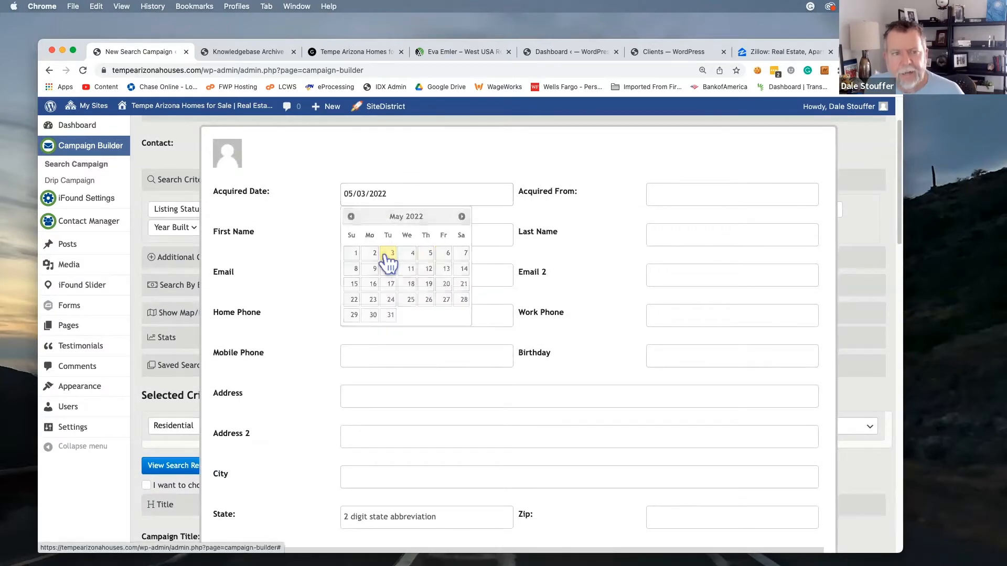
left_click(715, 193)
left_click(715, 193)
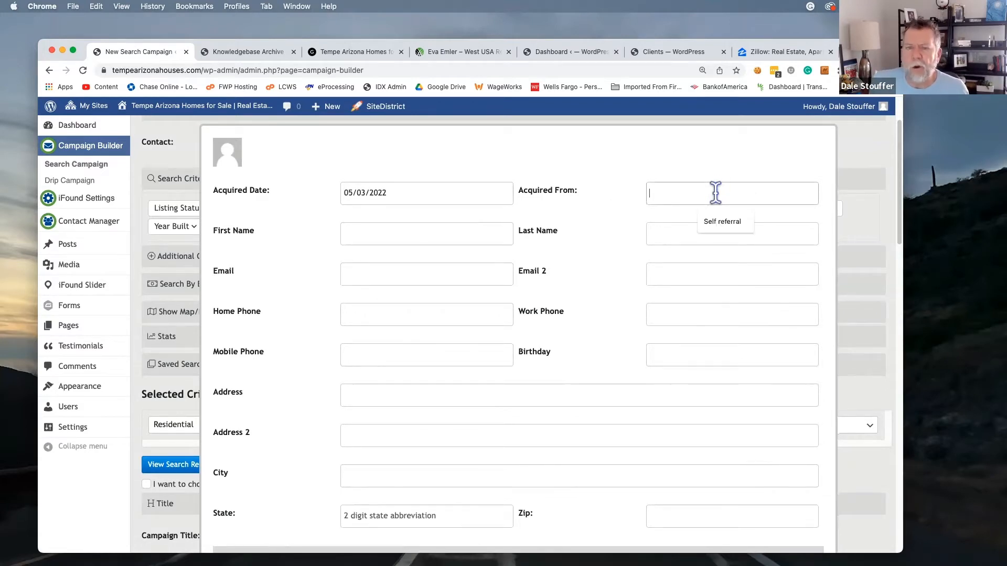
left_click(722, 222)
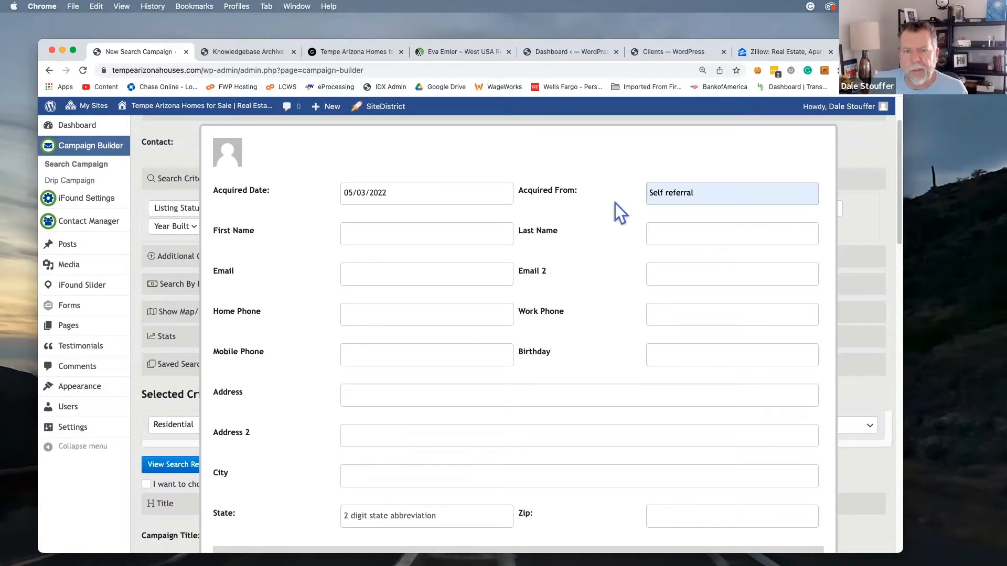
Enter the couple's first names in the First Name field
left_click(432, 234)
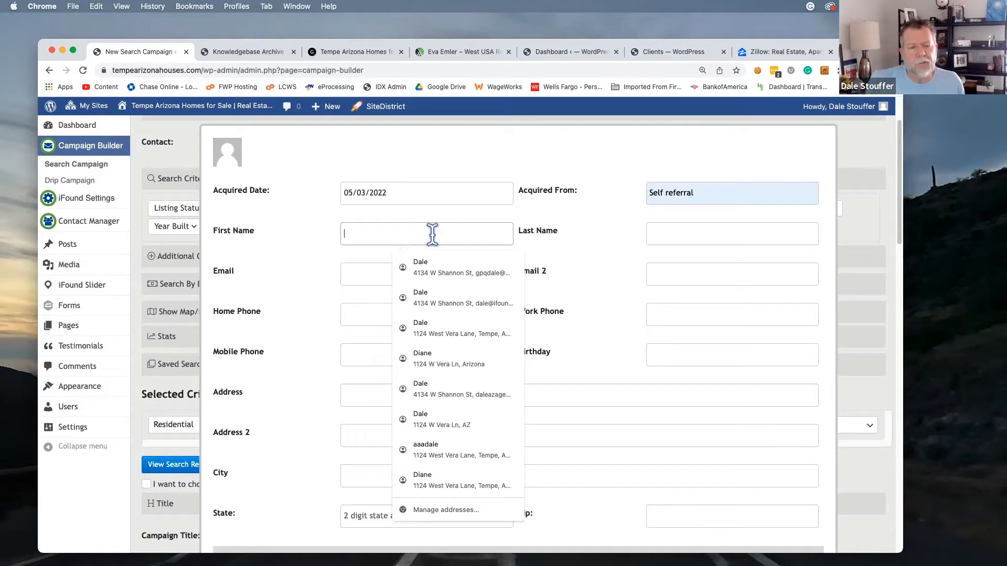
type("K")
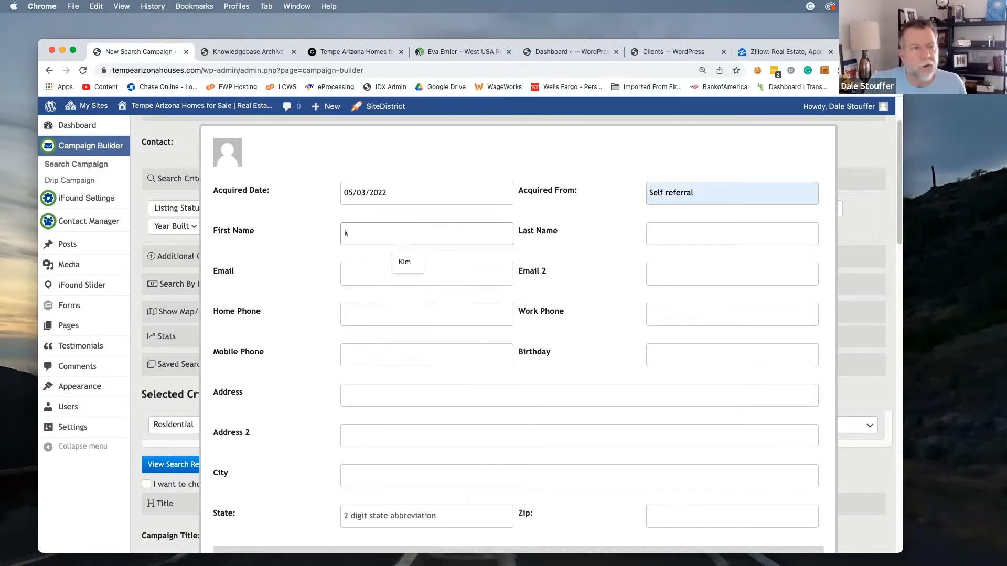
key("BackSpace")
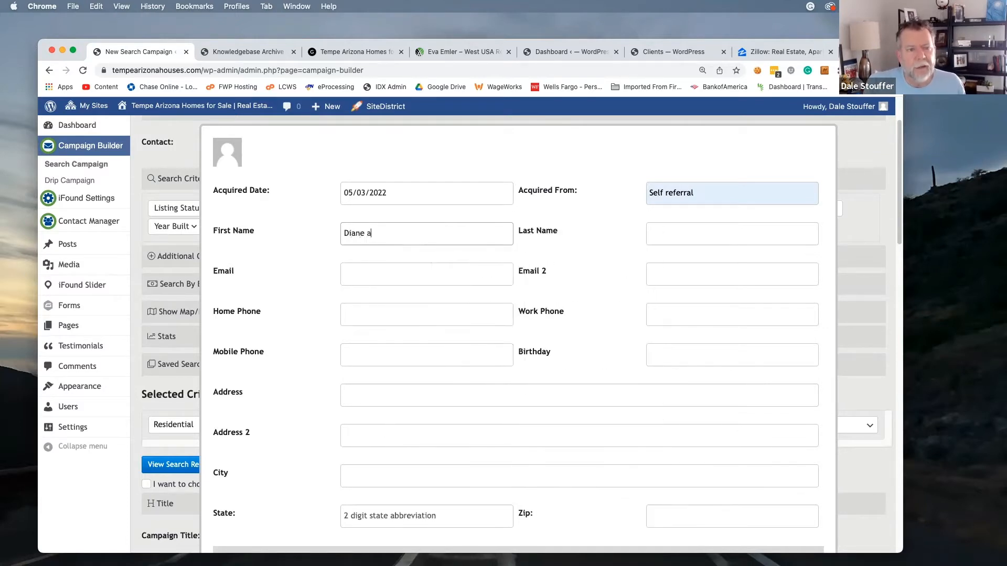
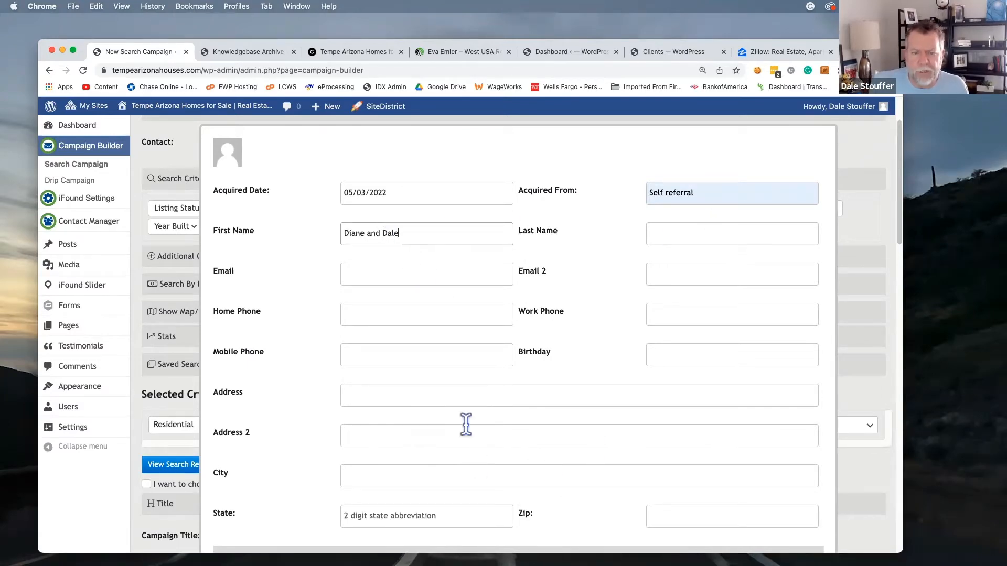
scroll(465, 422, "down", 5)
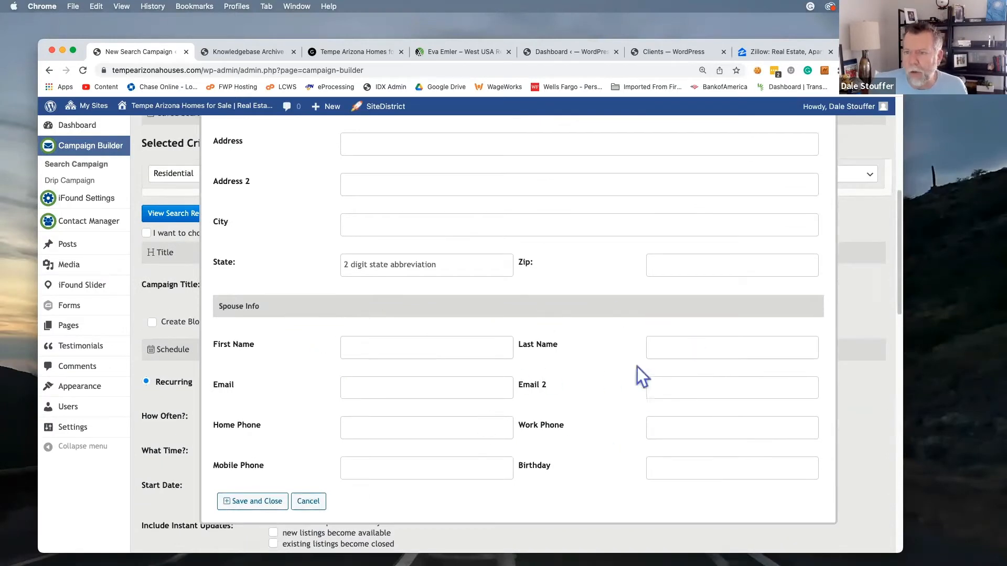
scroll(593, 383, "up", 2)
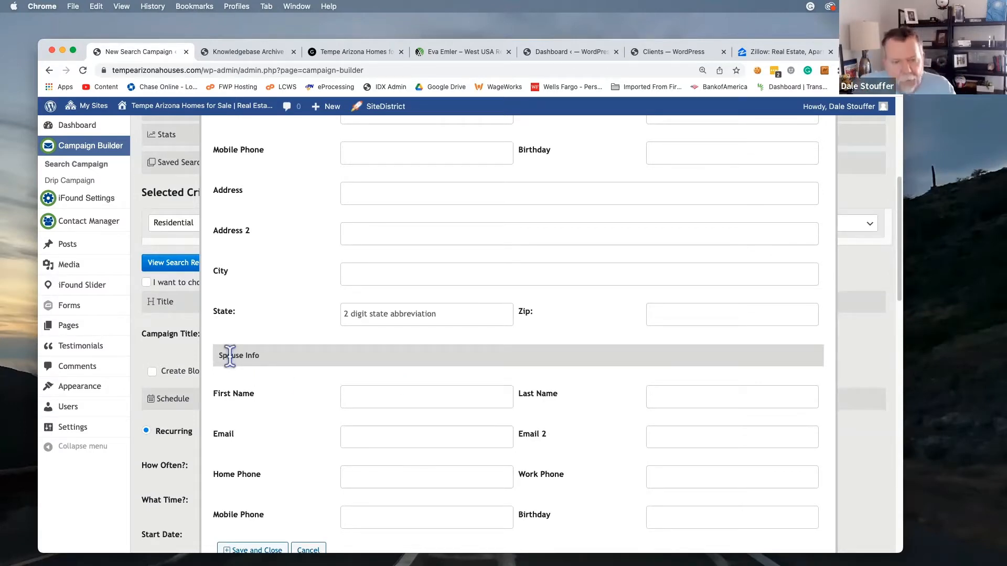
scroll(251, 354, "up", 1)
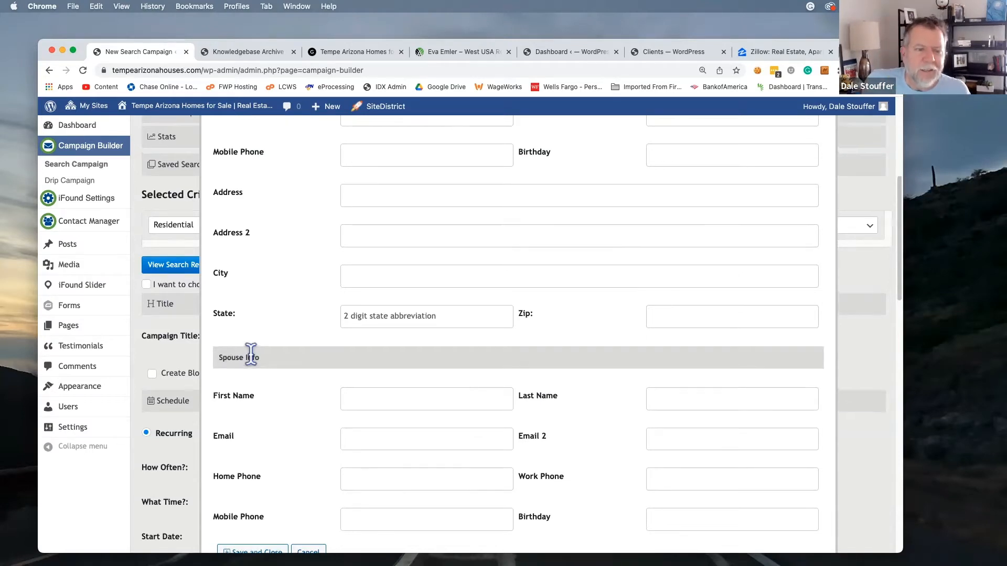
scroll(251, 355, "up", 10)
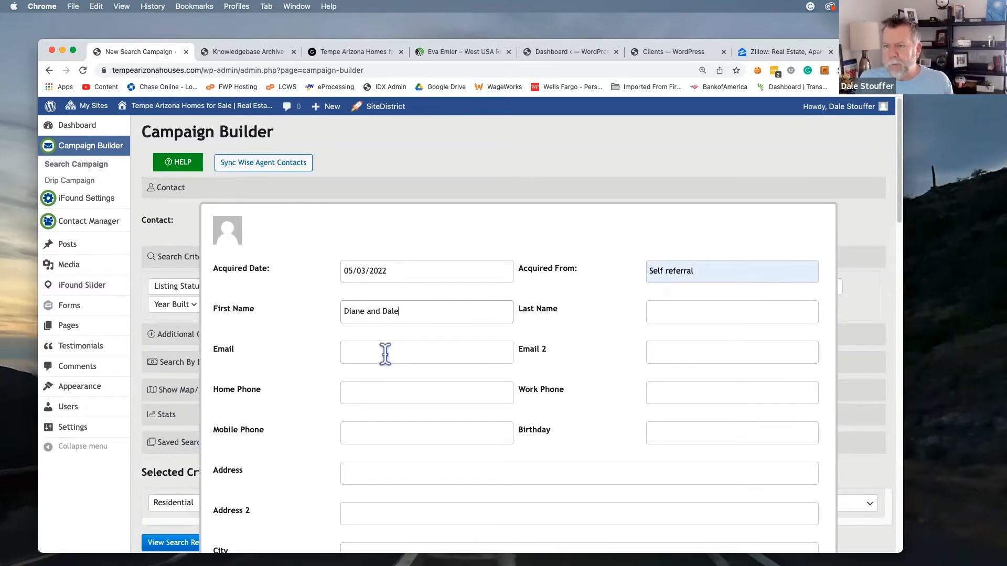
scroll(386, 352, "down", 5)
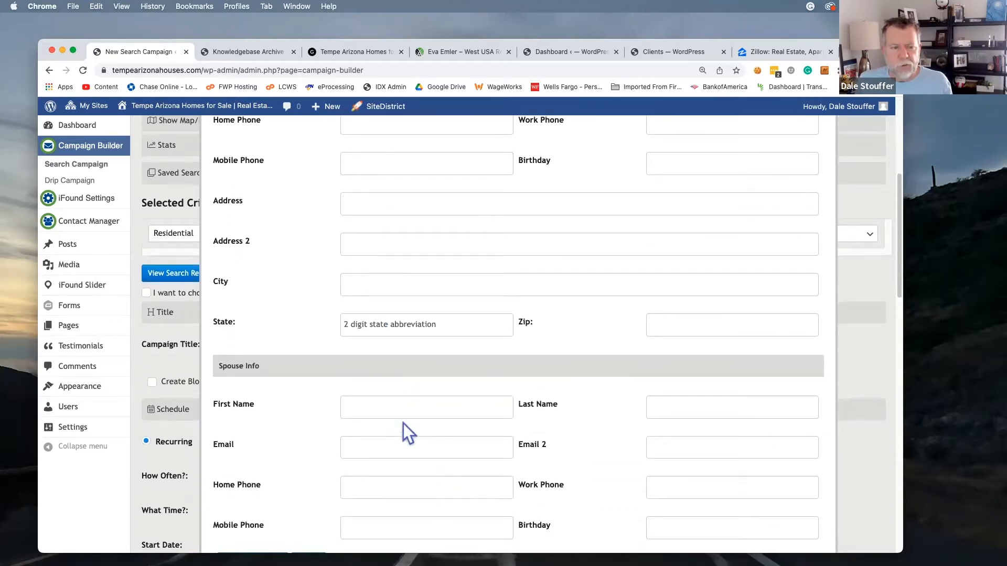
scroll(426, 414, "up", 4)
scroll(427, 417, "up", 2)
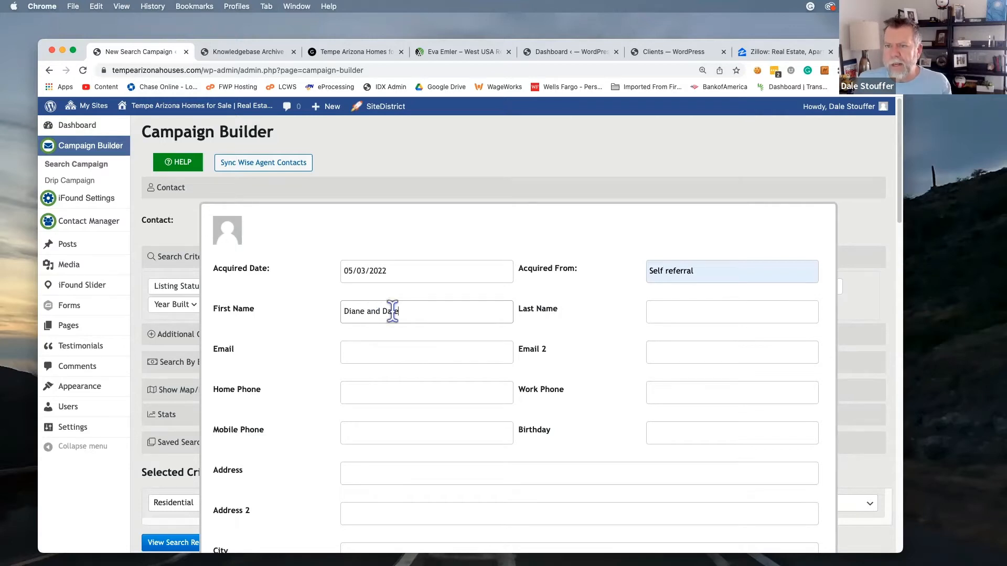
Enter the contact's last name and dismiss the name suggestions
left_click(672, 313)
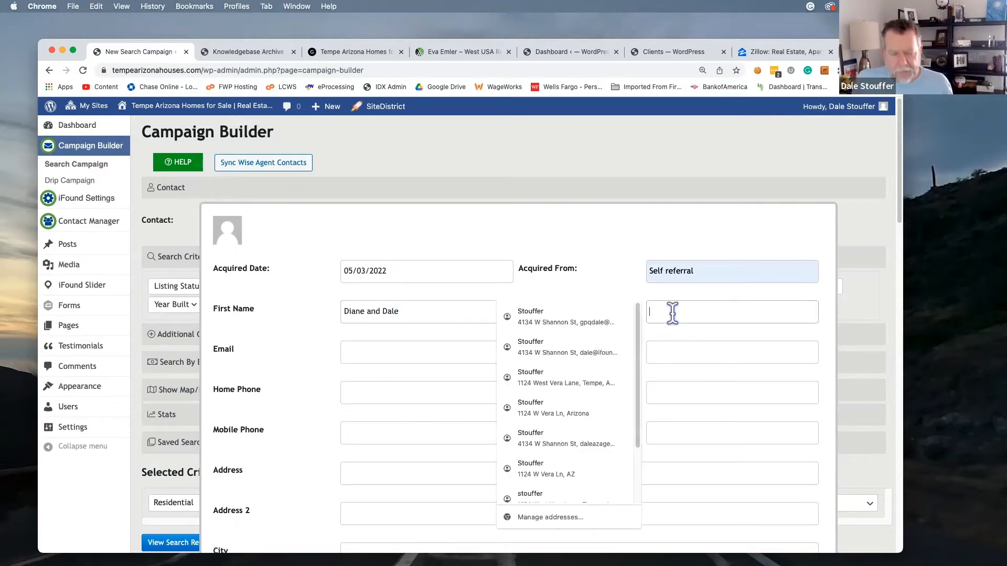
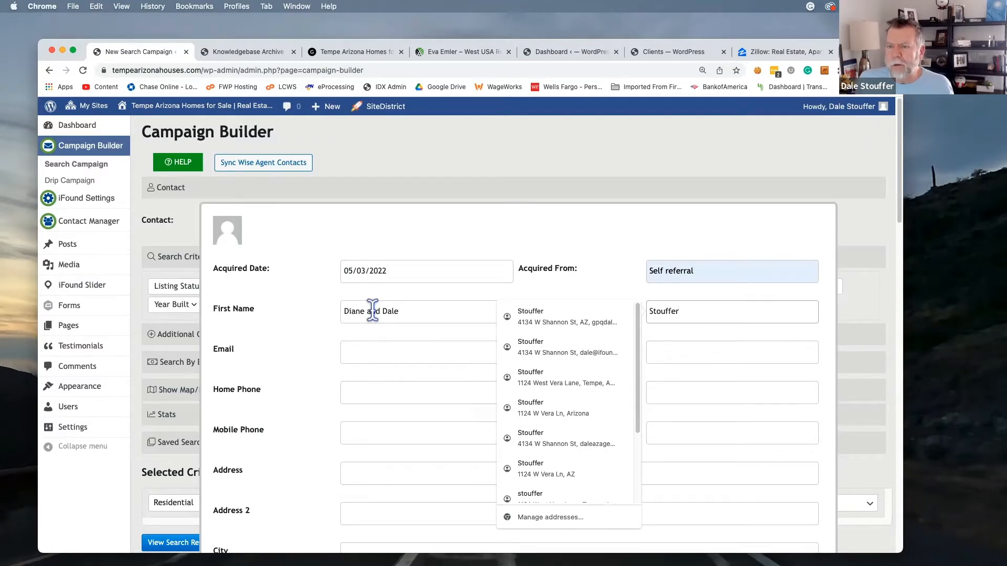
left_click(325, 330)
Fill in the contact's e-mail address and mobile phone number
left_click(415, 354)
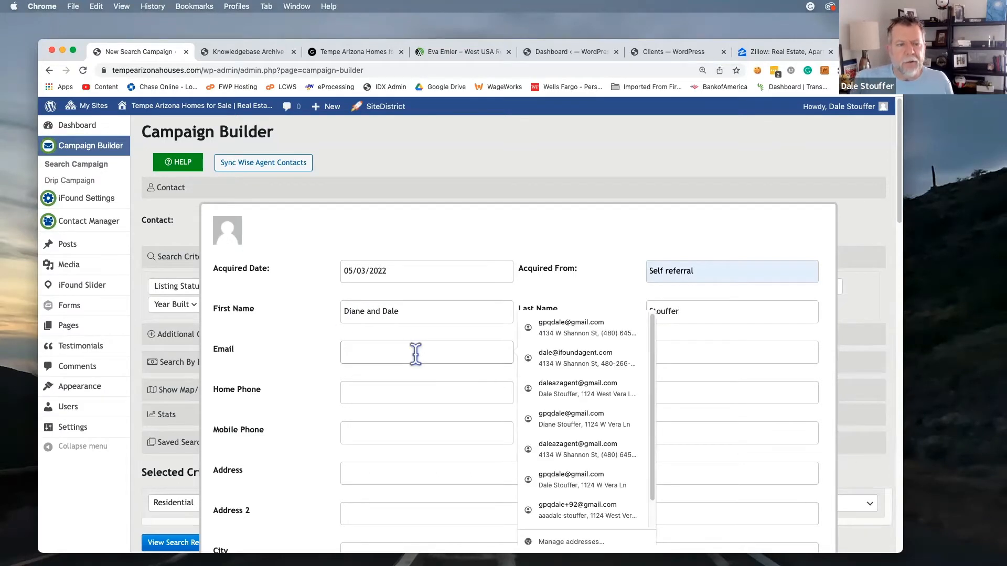
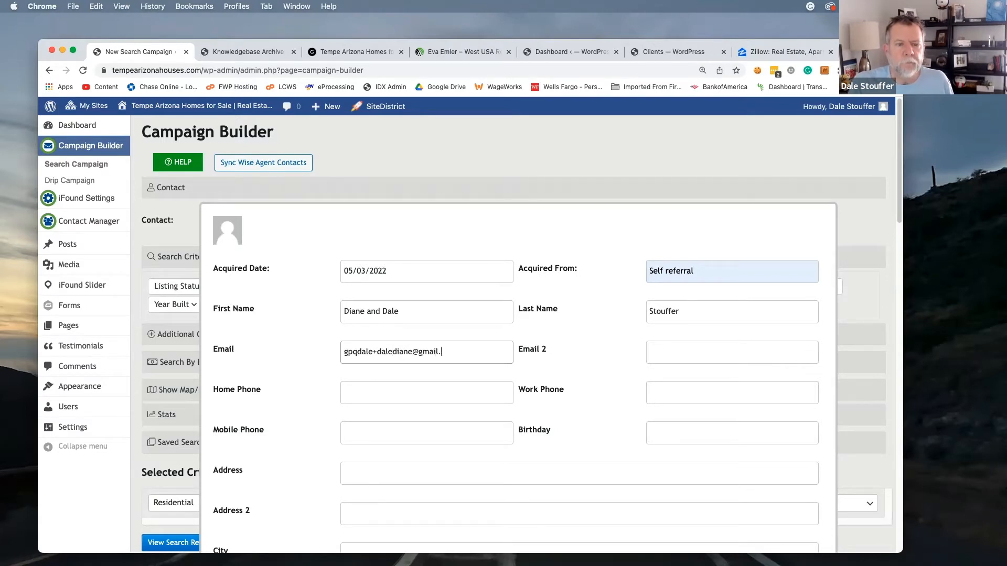
left_click(406, 434)
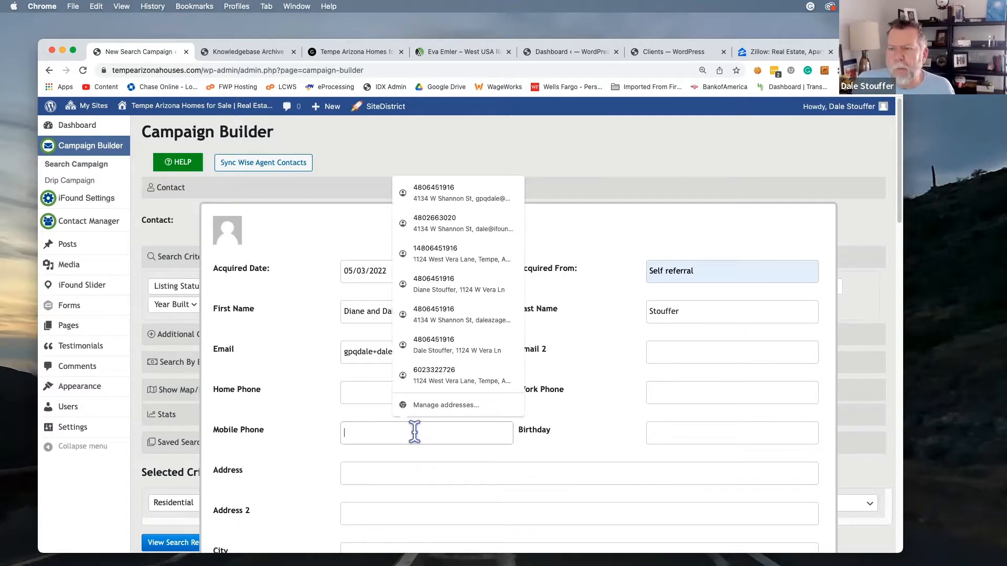
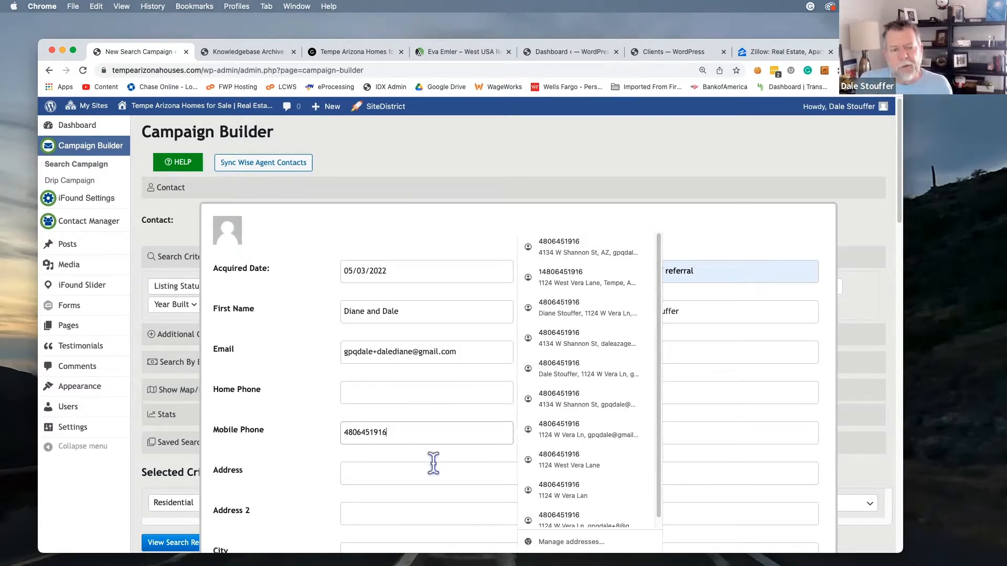
Enter the contact's home street address, city and state
left_click(303, 445)
scroll(314, 430, "down", 5)
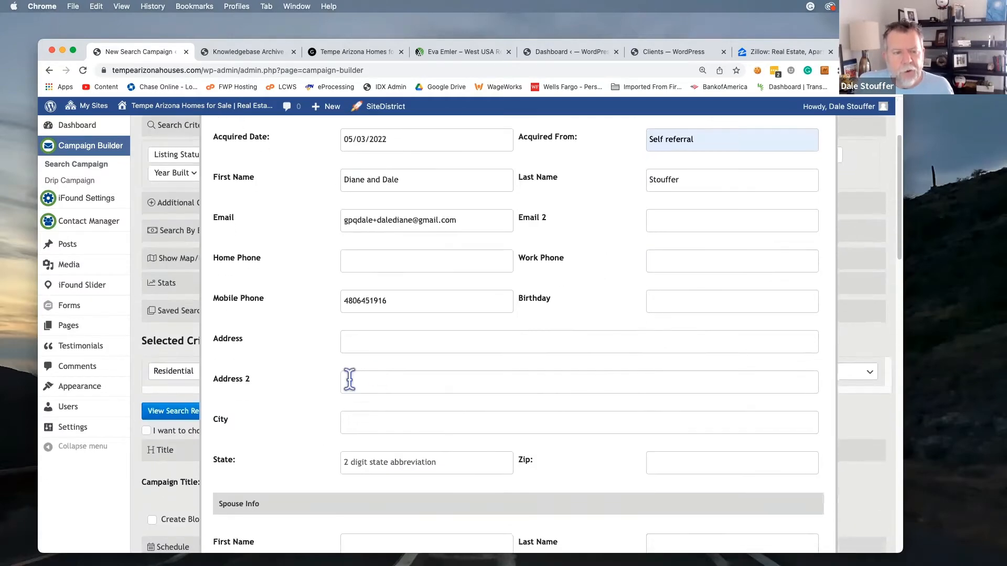
left_click(395, 341)
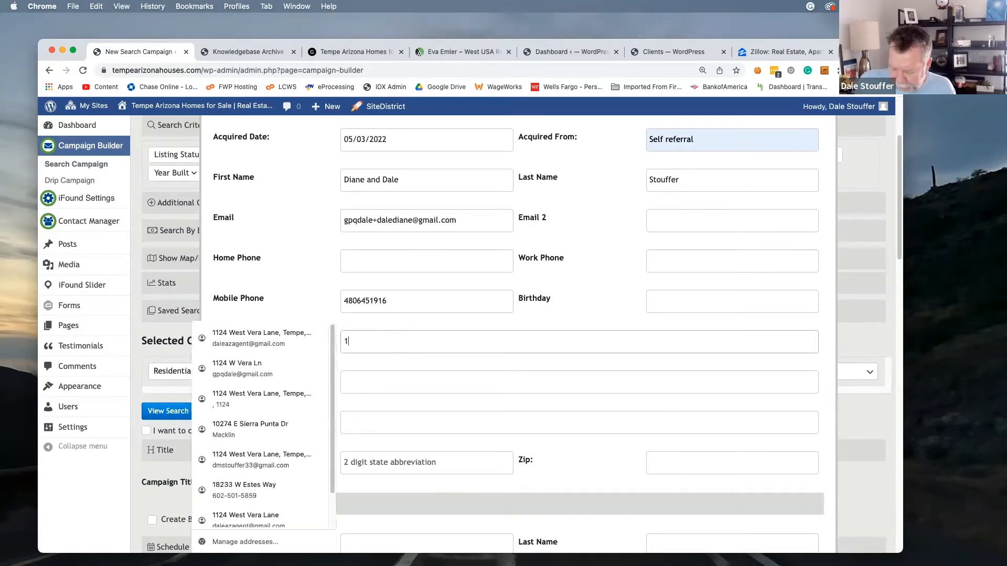
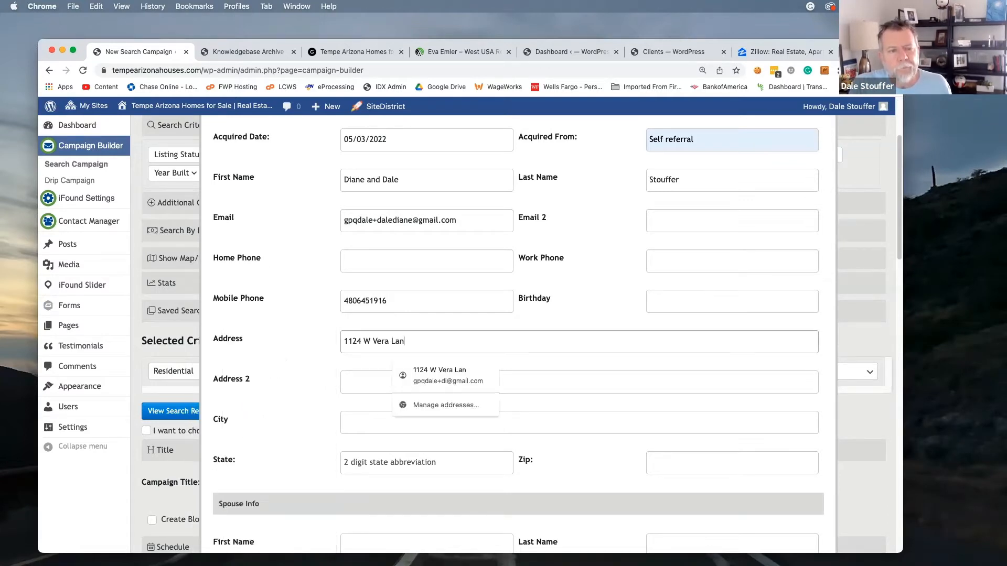
key("Tab")
key("Tab")
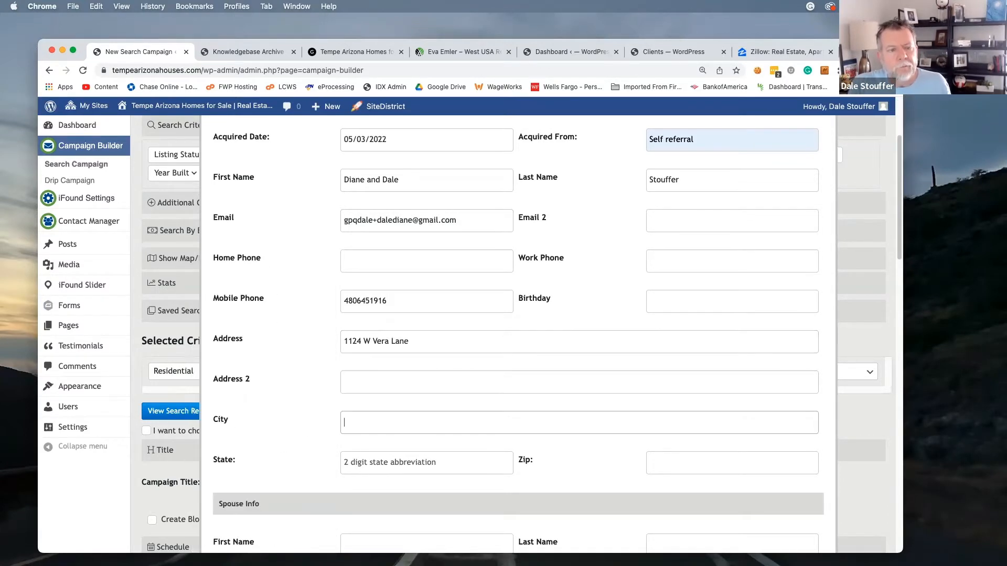
type("Tempe")
key("Tab")
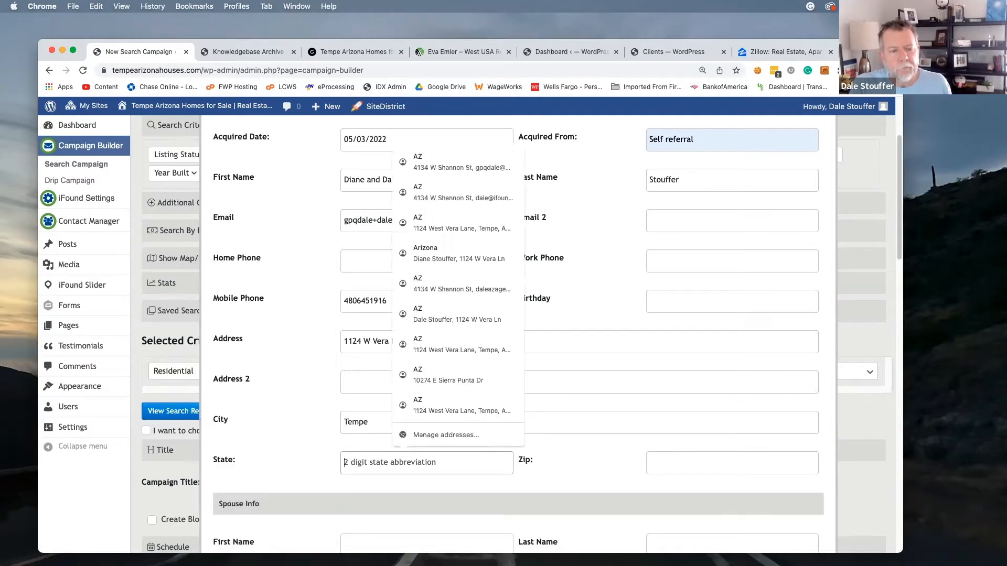
type("AZ")
key("shift+Tab")
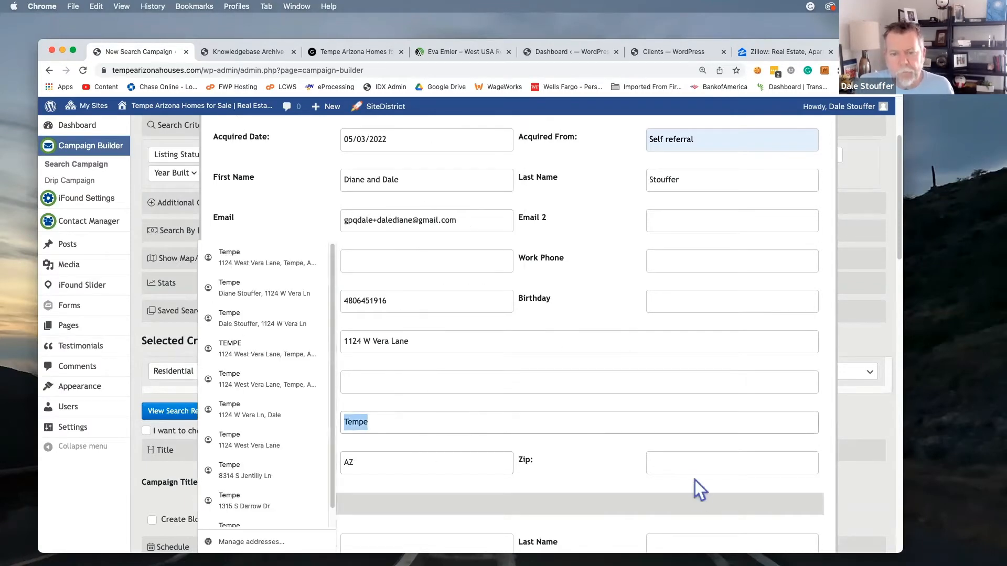
Add the home's zip code, then save and close the new contact
left_click(689, 464)
type("85284")
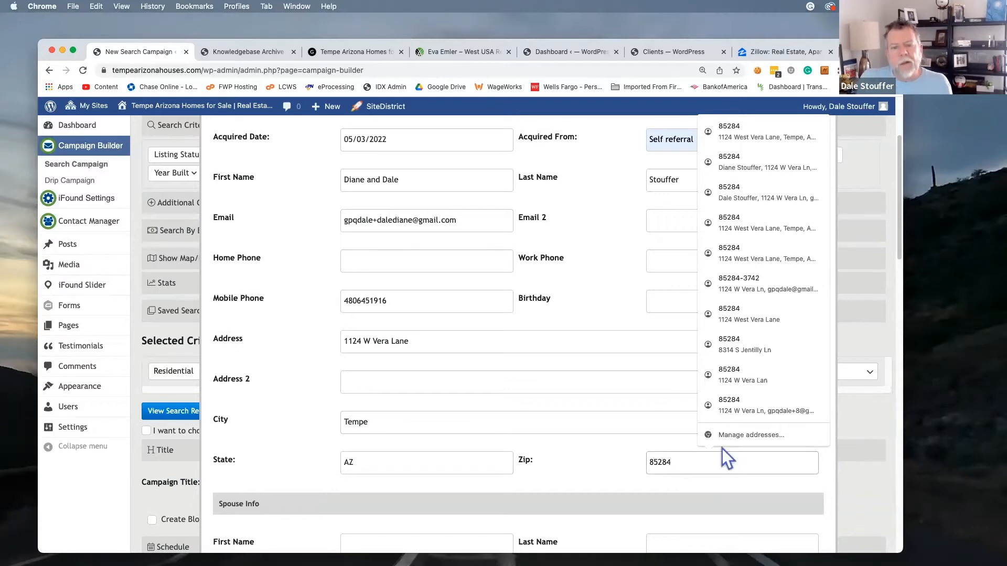
left_click(592, 470)
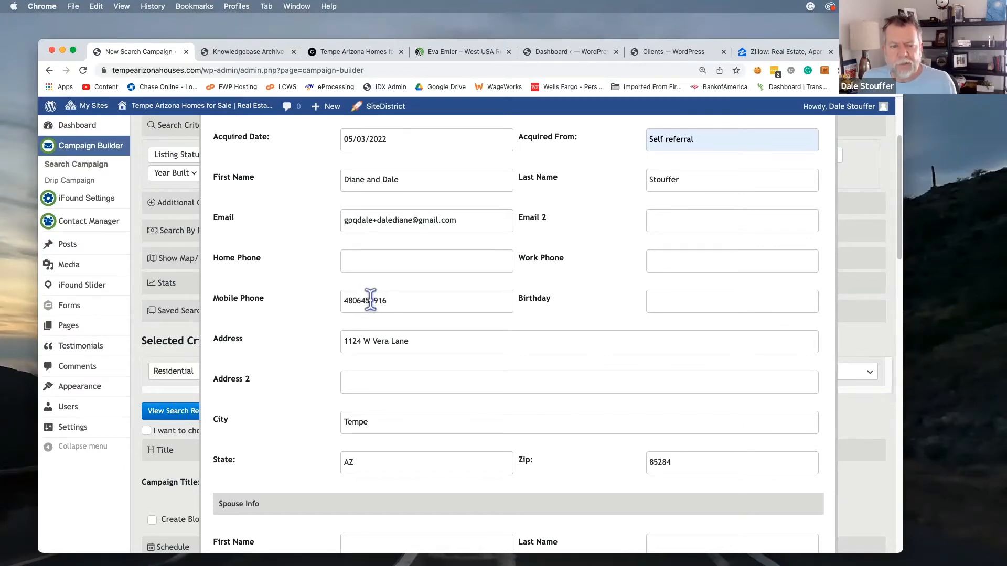
scroll(370, 300, "down", 10)
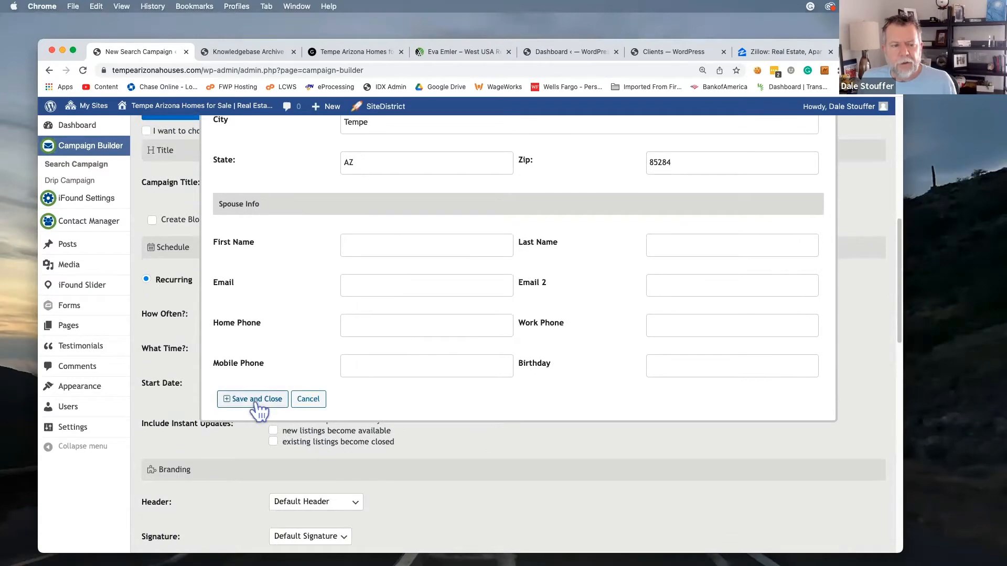
left_click(257, 402)
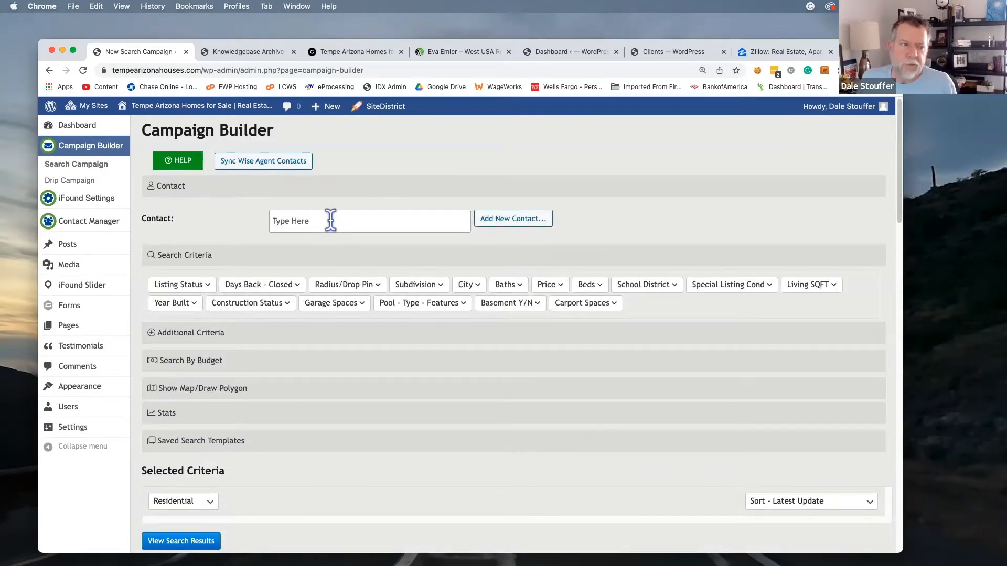
Look up the new contact by first name and select it as the campaign's contact
left_click(330, 220)
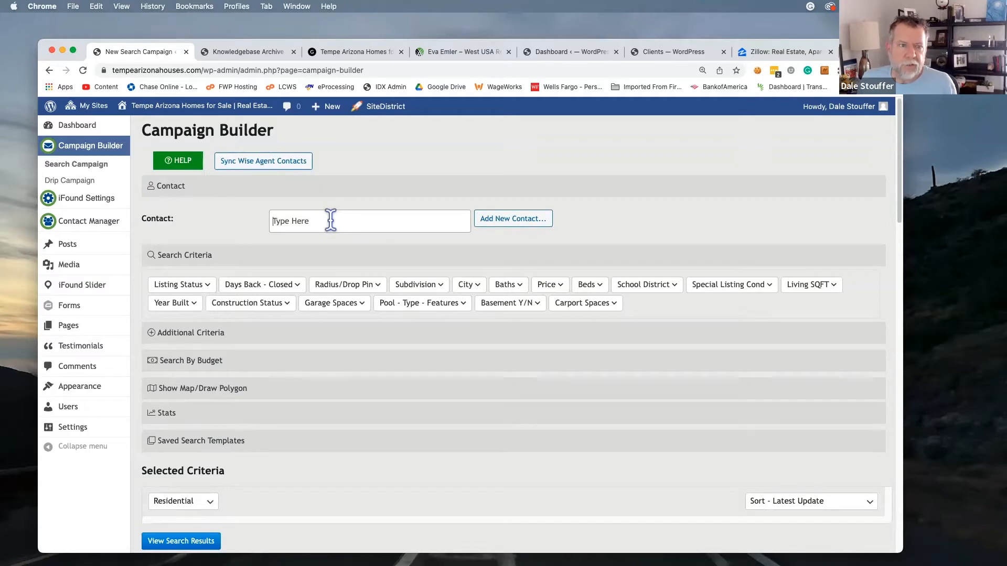
type("dale")
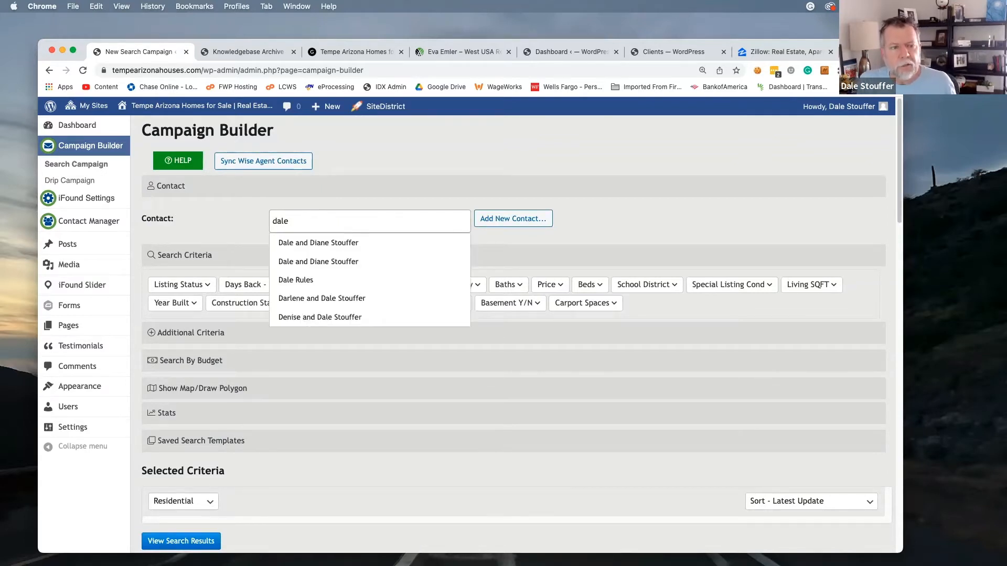
left_click(338, 247)
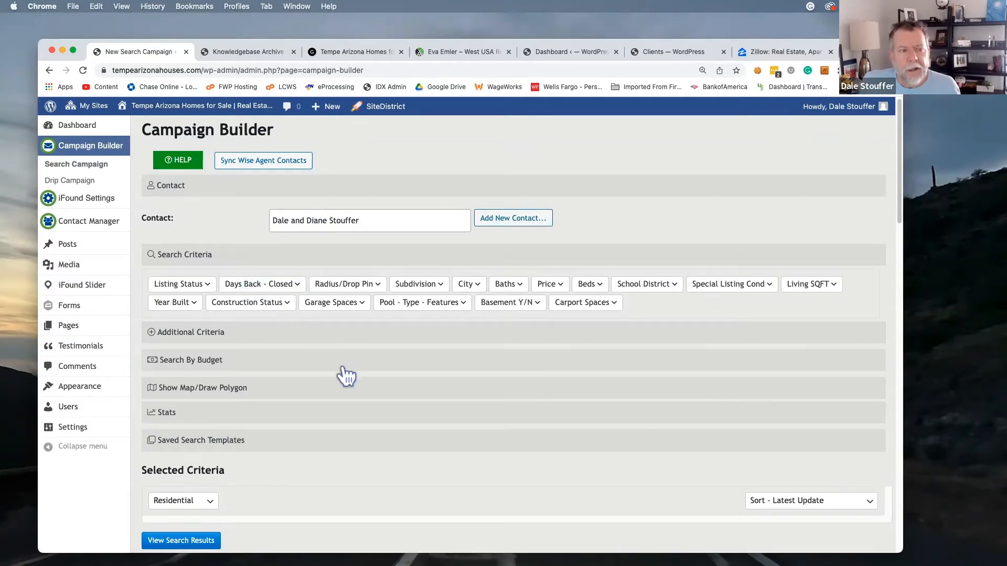
Filter to Active, Closed and Pending listings, with closed sales limited to 90 days back
scroll(349, 373, "down", 2)
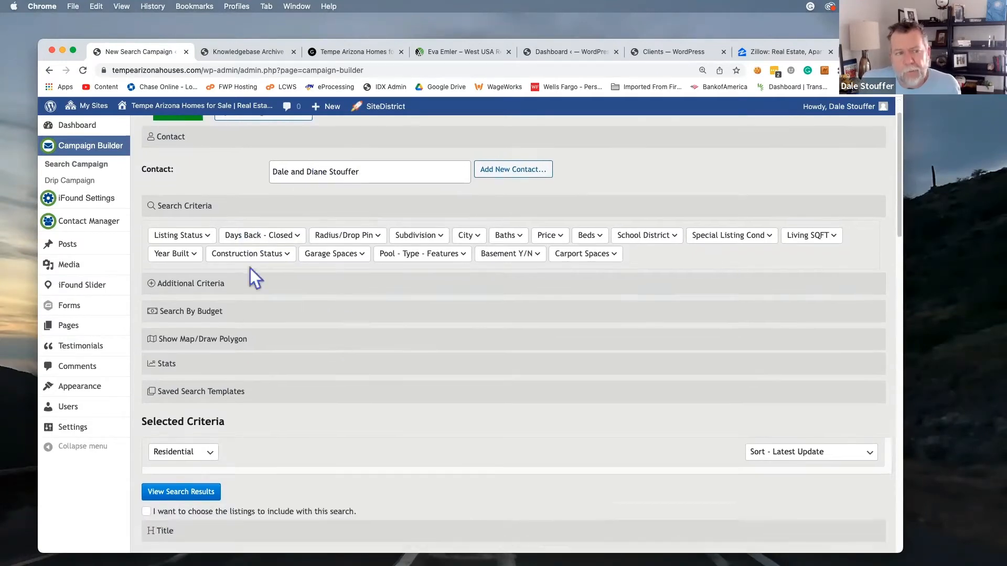
left_click(177, 237)
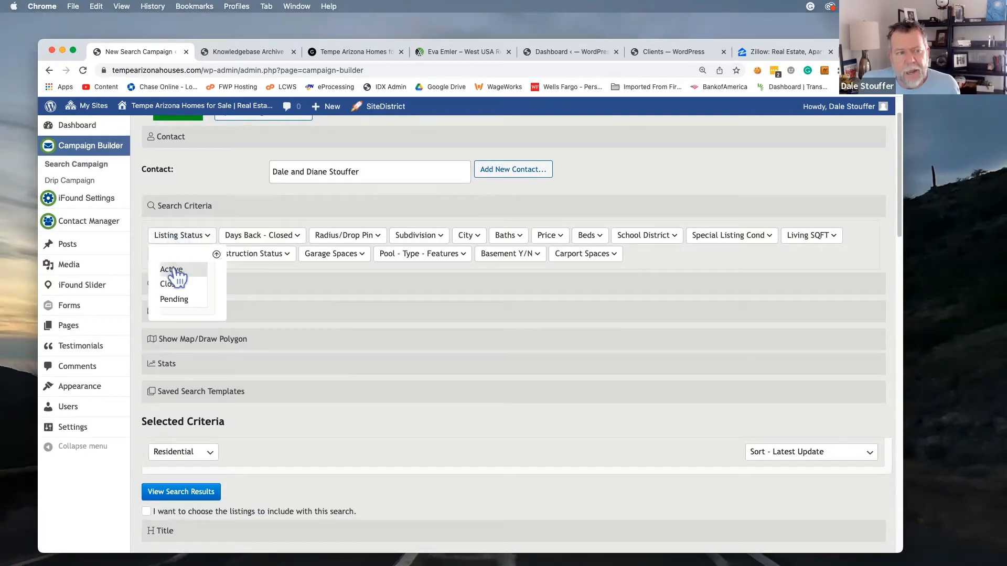
left_click(178, 269)
left_click(181, 284)
left_click(174, 299)
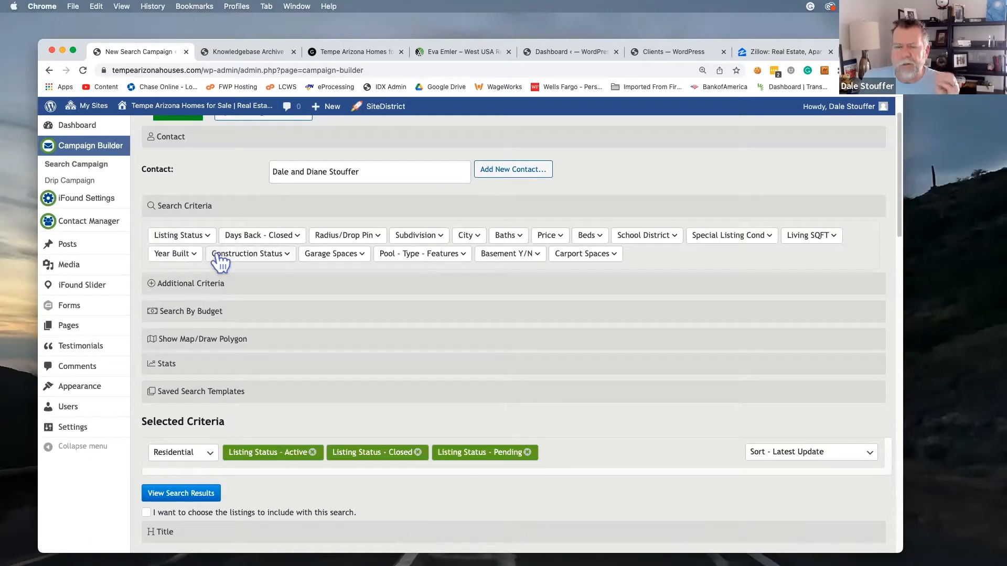
left_click(269, 237)
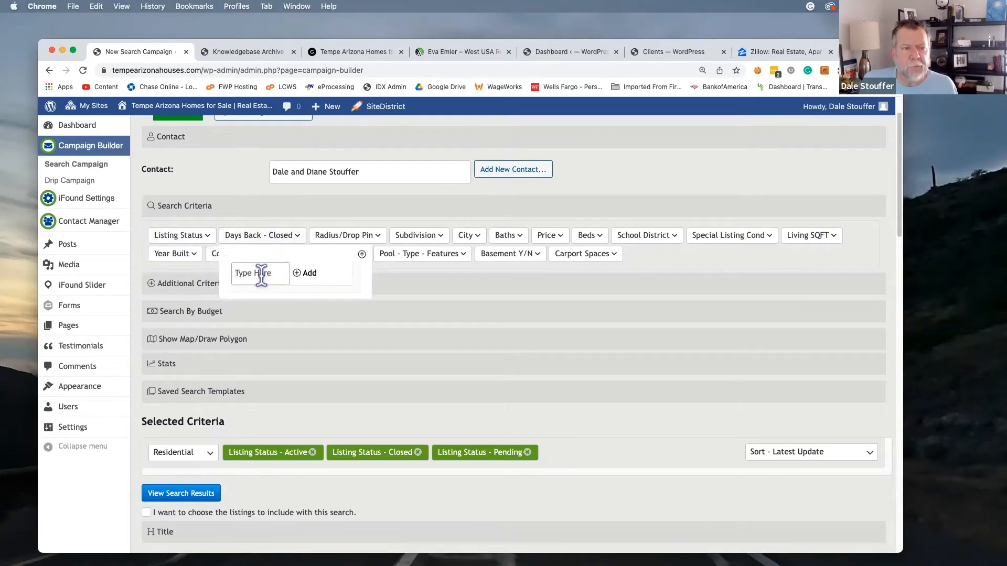
type("90")
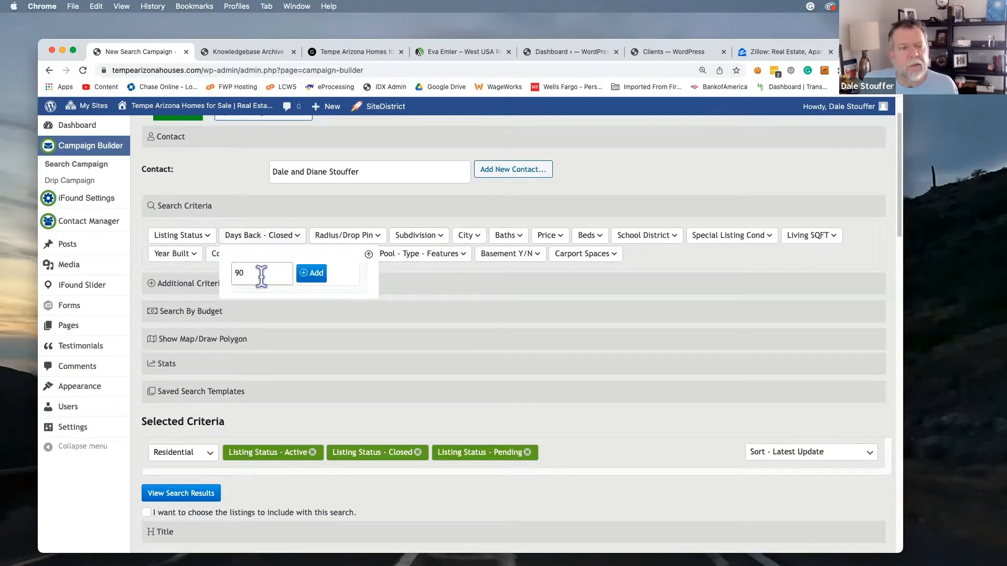
left_click(313, 278)
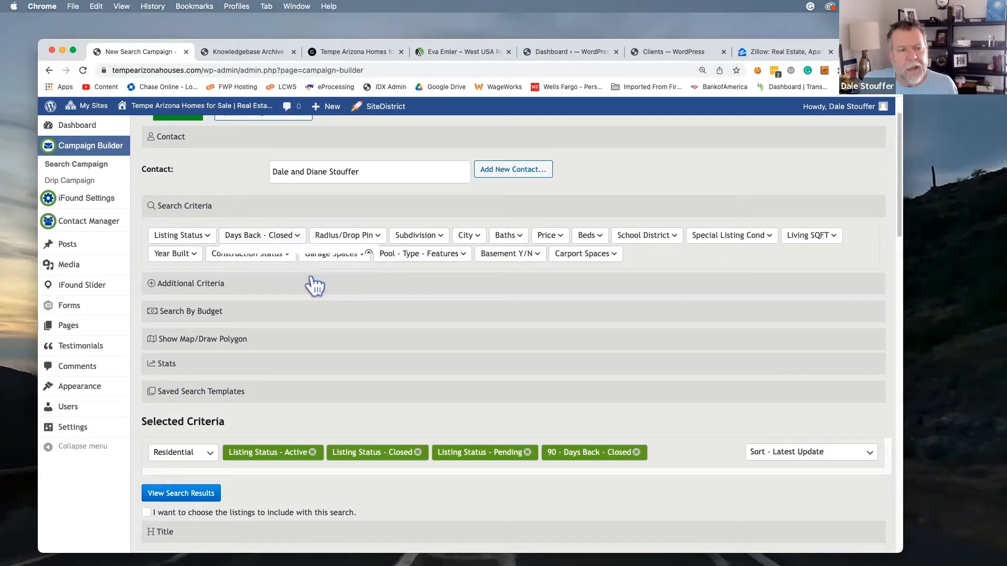
left_click(352, 236)
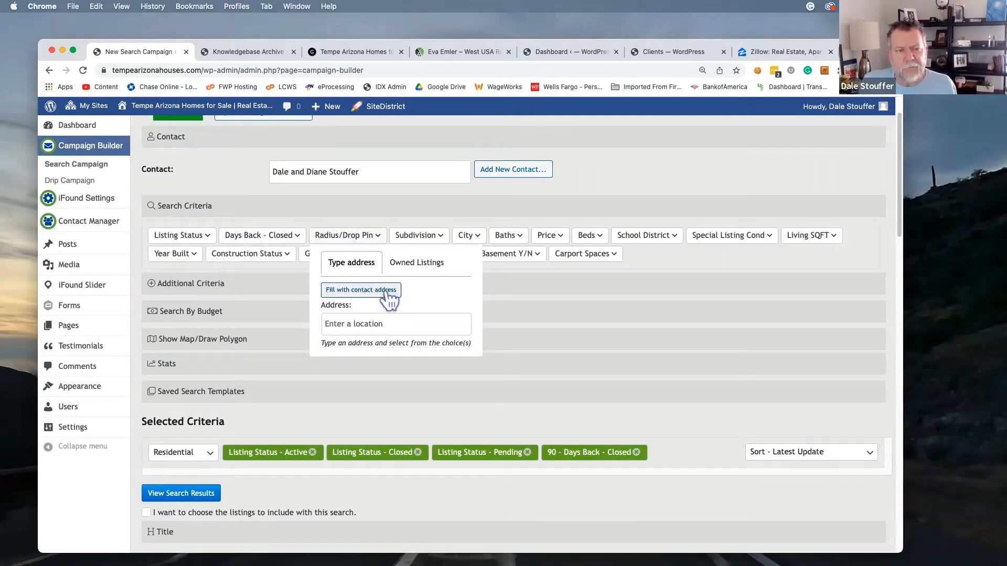
Fill the radius address from the contact's home, keep 0.5 miles, and drop the pin
left_click(369, 294)
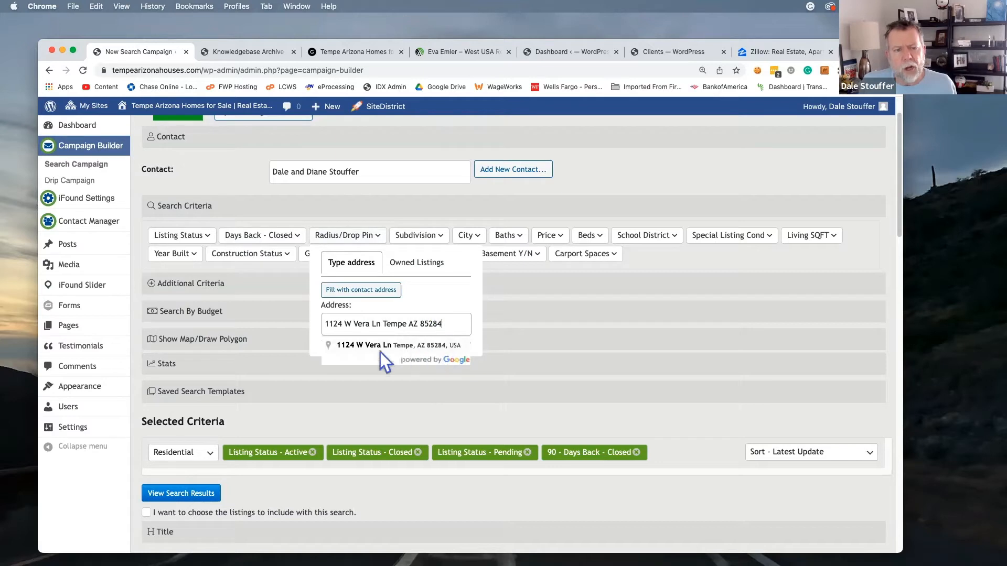
left_click(353, 346)
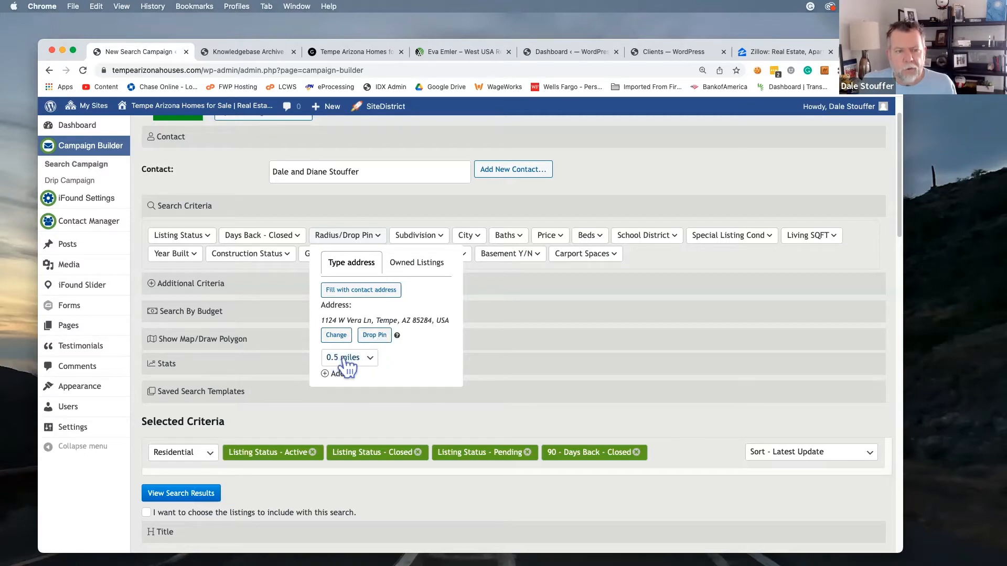
left_click(373, 366)
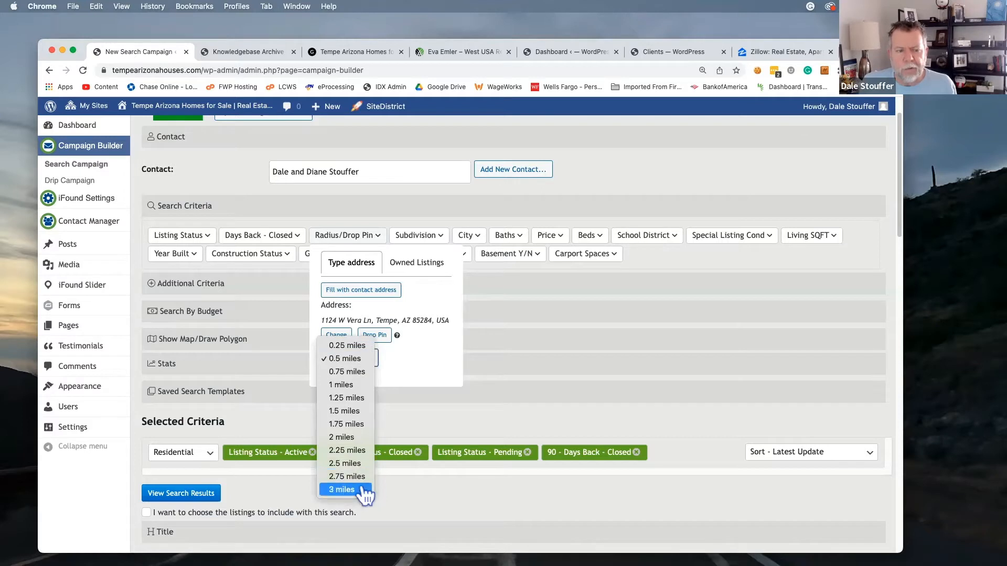
left_click(348, 359)
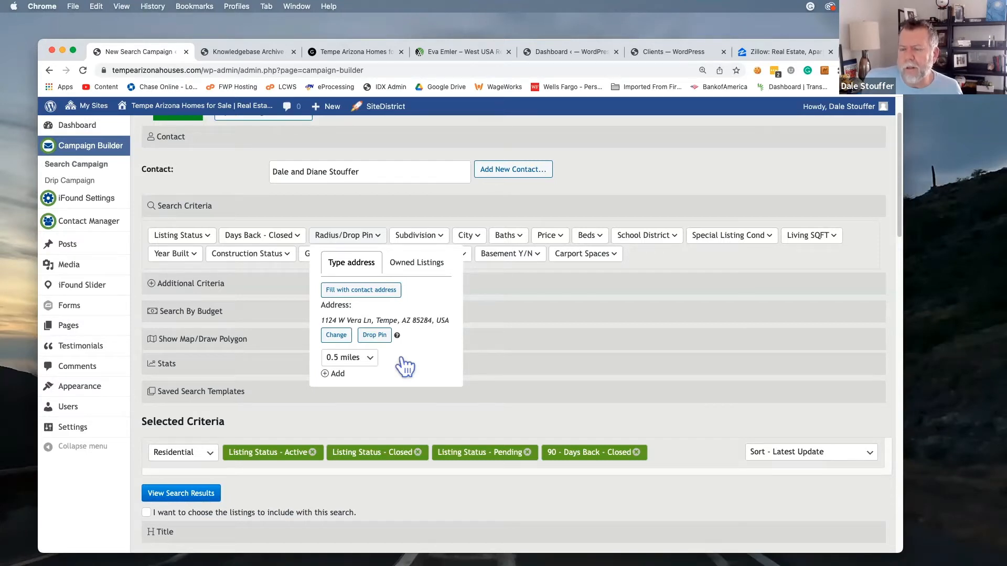
left_click(375, 336)
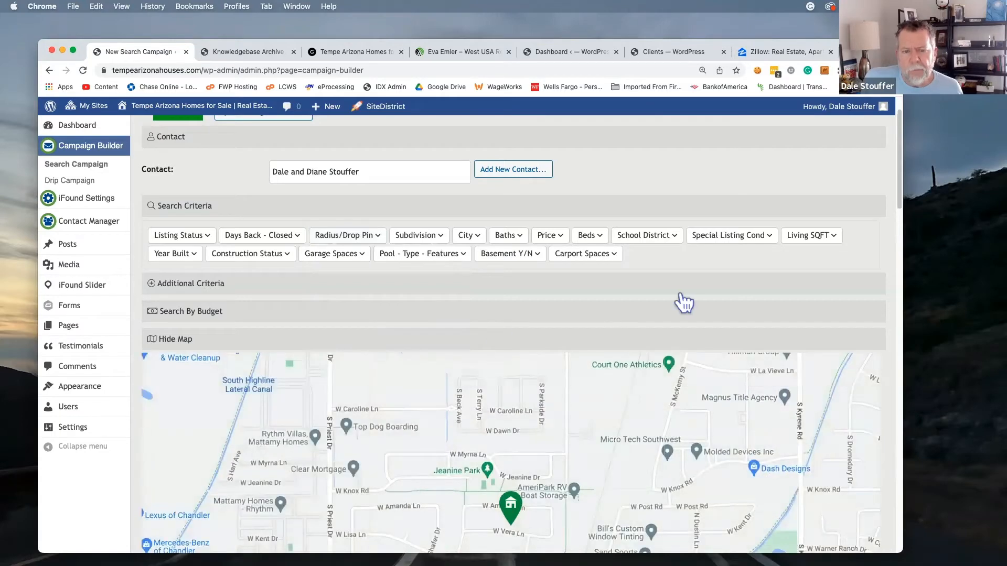
Switch the map to the Draw a shape tool and pan south toward W Ray Rd
scroll(677, 301, "down", 2)
scroll(683, 302, "down", 3)
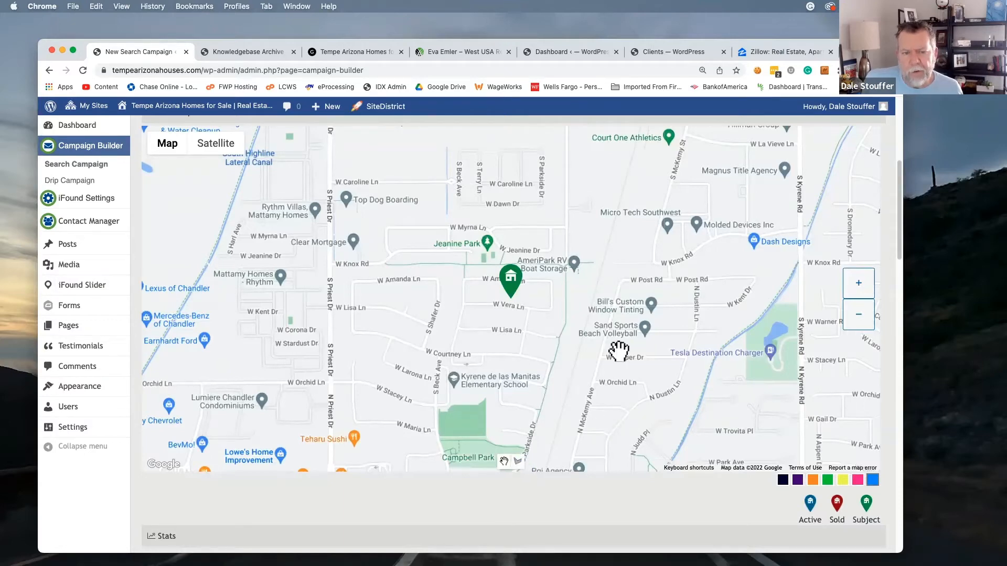
scroll(621, 356, "up", 3)
scroll(618, 353, "down", 4)
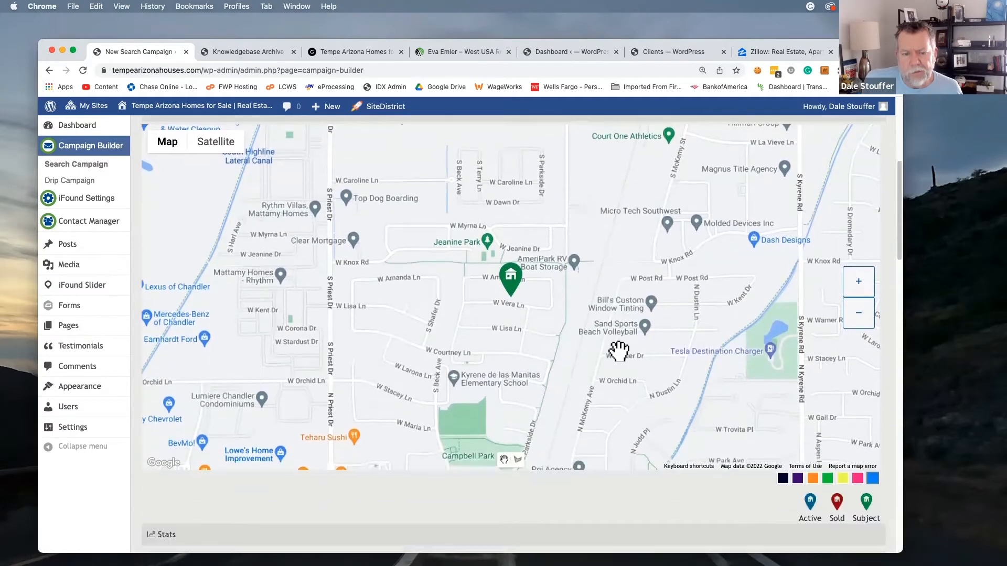
scroll(526, 474, "up", 1)
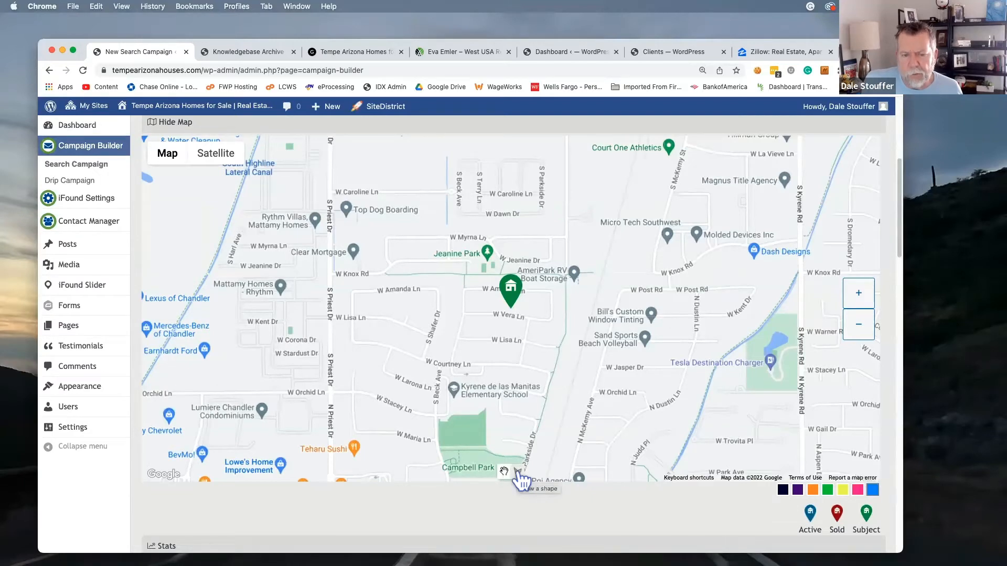
left_click(517, 471)
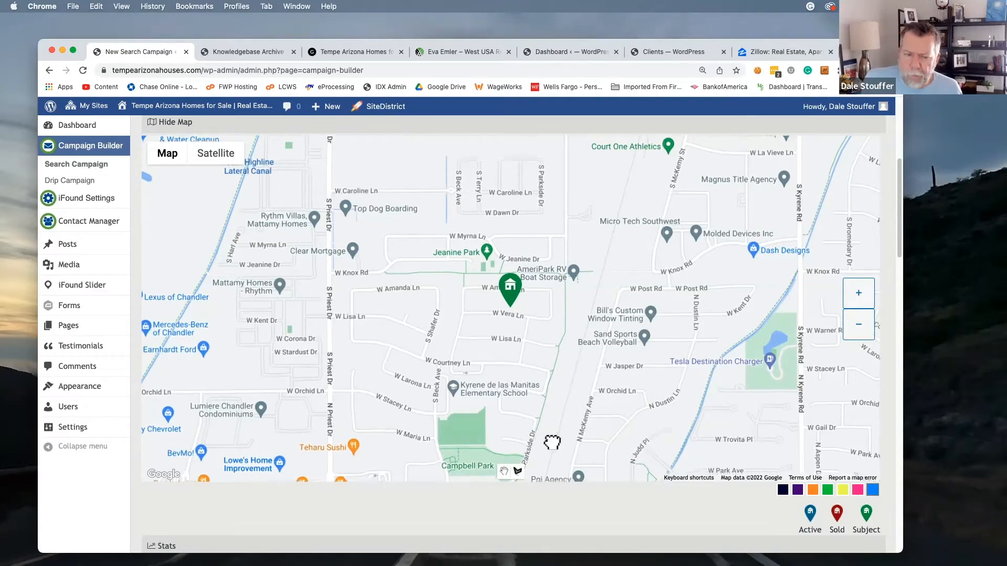
left_click_drag(552, 443, 550, 366)
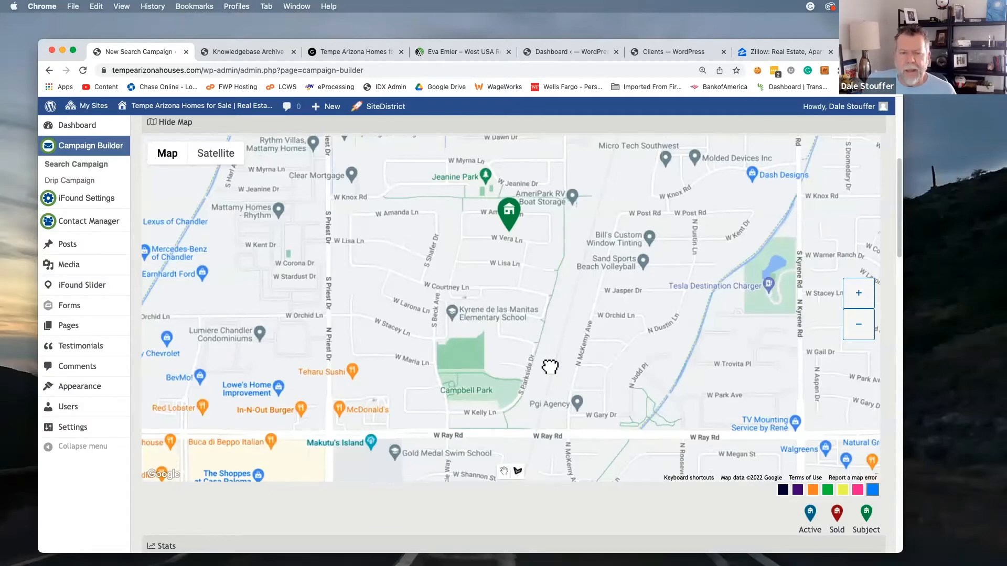
mouse_move(550, 367)
left_mouse_down()
mouse_move(535, 400)
mouse_move(609, 376)
mouse_move(492, 386)
mouse_move(554, 361)
mouse_move(589, 393)
mouse_move(535, 353)
mouse_move(564, 379)
left_mouse_up()
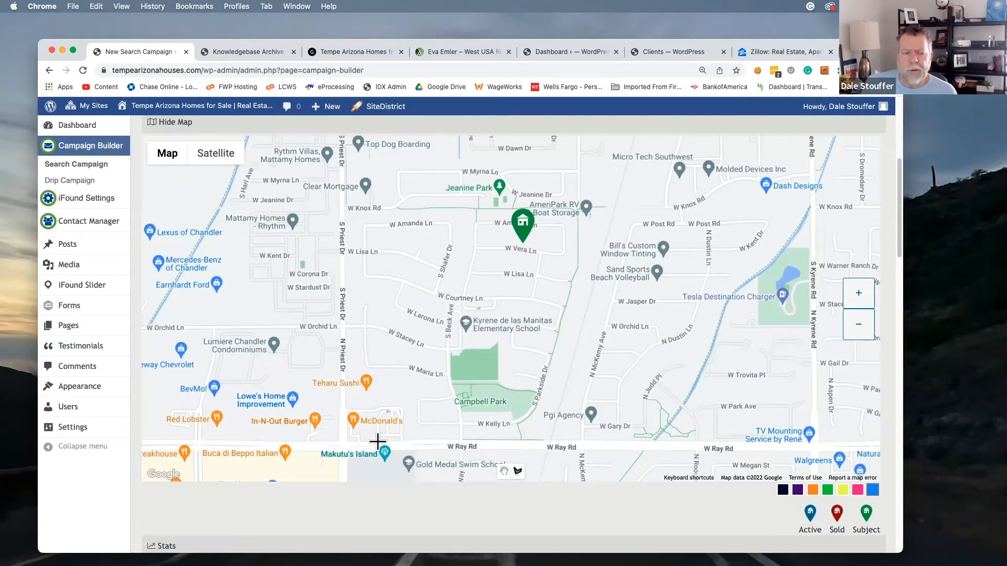
Zoom the map in one level and center it on the subject home's neighborhood north of W Ray Rd
left_click(858, 324)
left_click_drag(683, 247, 675, 272)
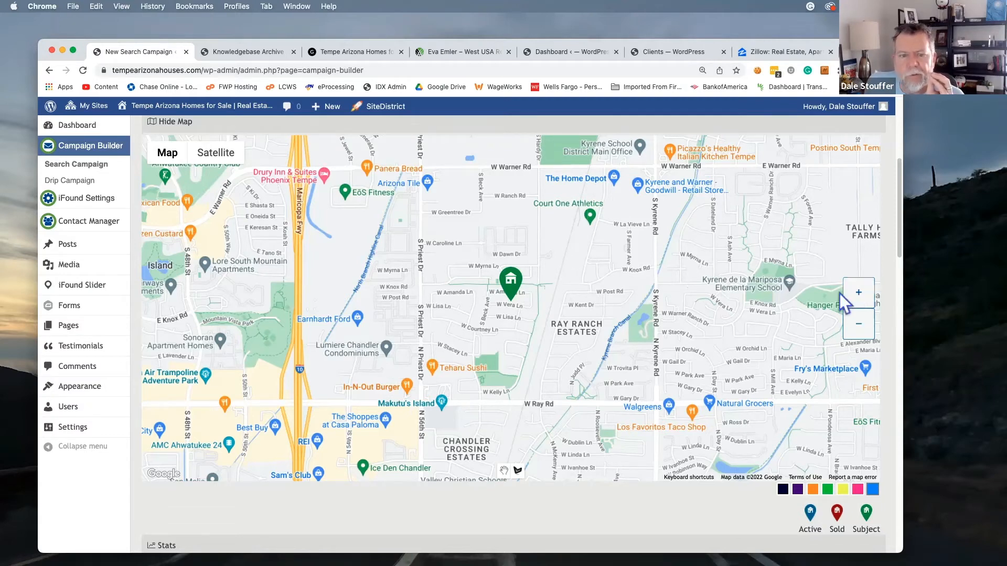
left_click(859, 292)
left_click_drag(609, 330, 652, 314)
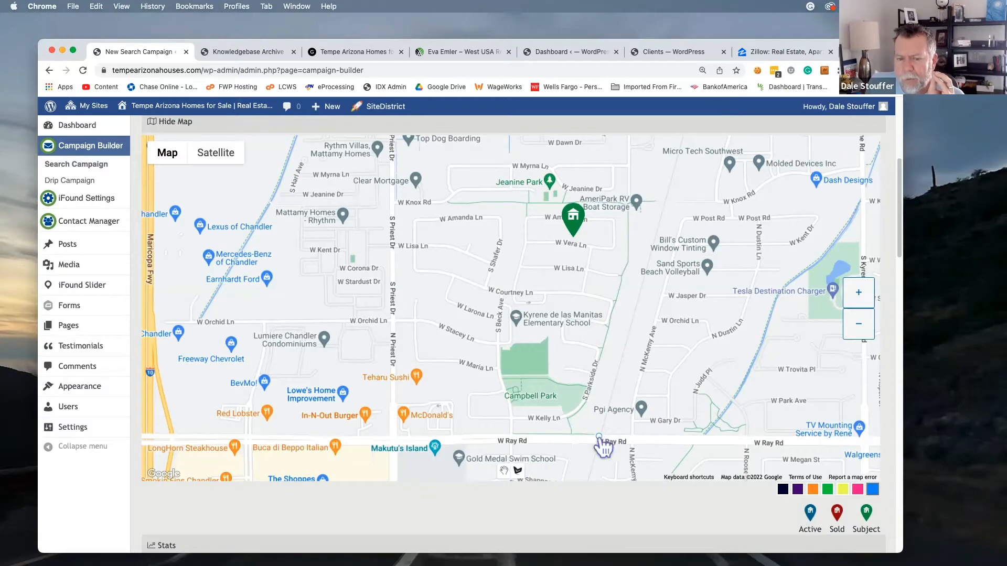
Draw a four-corner polygon bounded by W Knox Rd, S Priest Dr and W Ray Rd
left_click(662, 200)
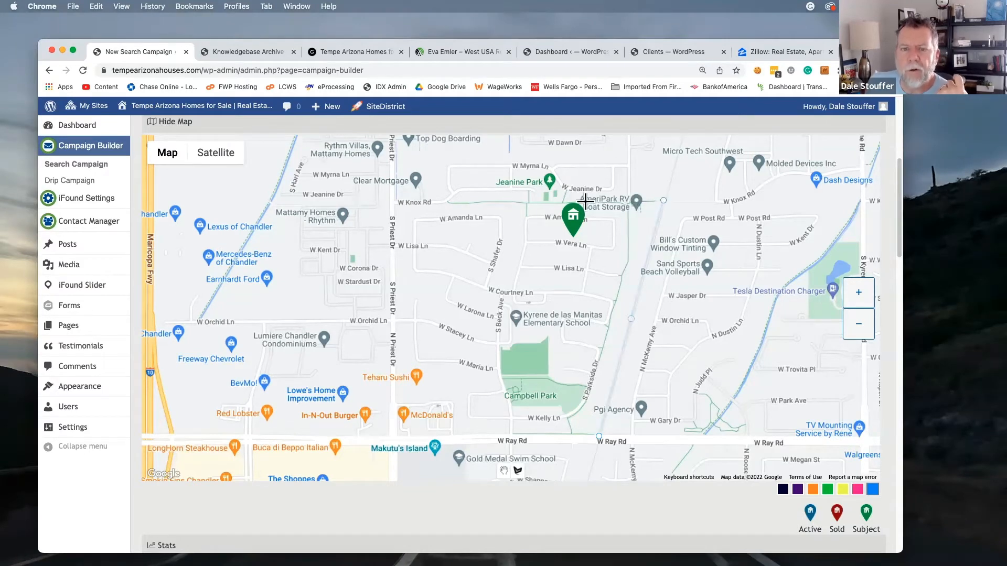
left_click(392, 203)
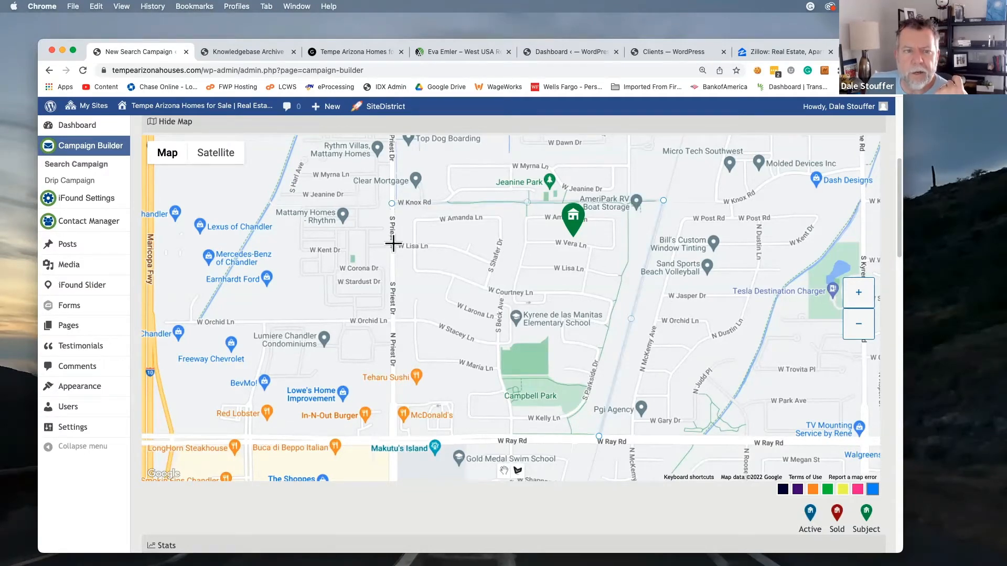
left_click(395, 439)
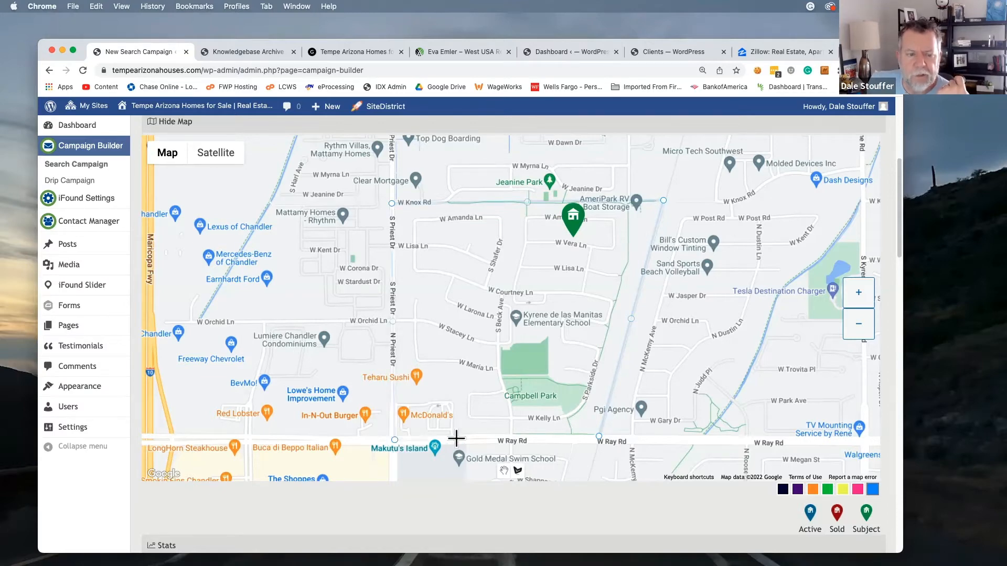
left_click(599, 438)
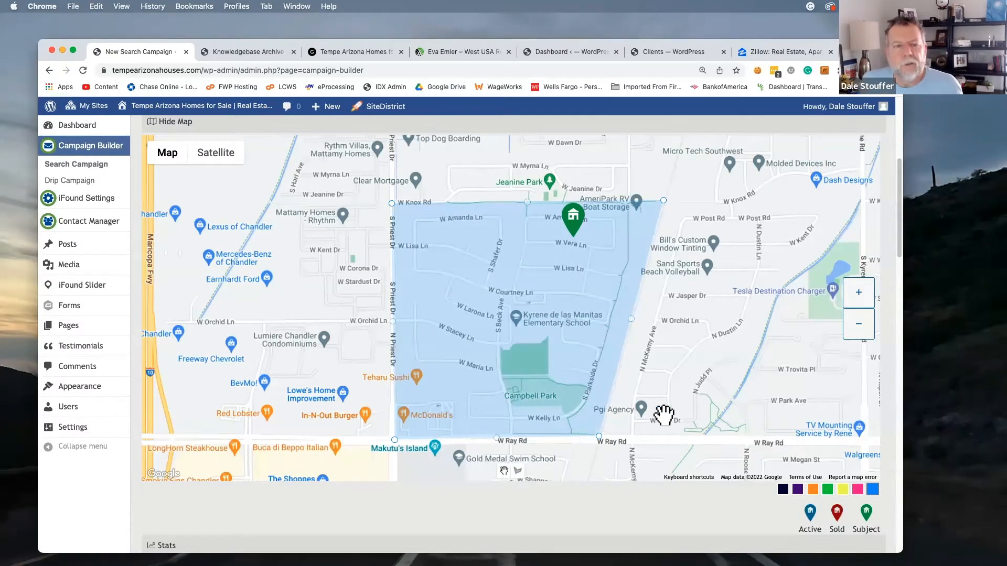
scroll(664, 414, "down", 4)
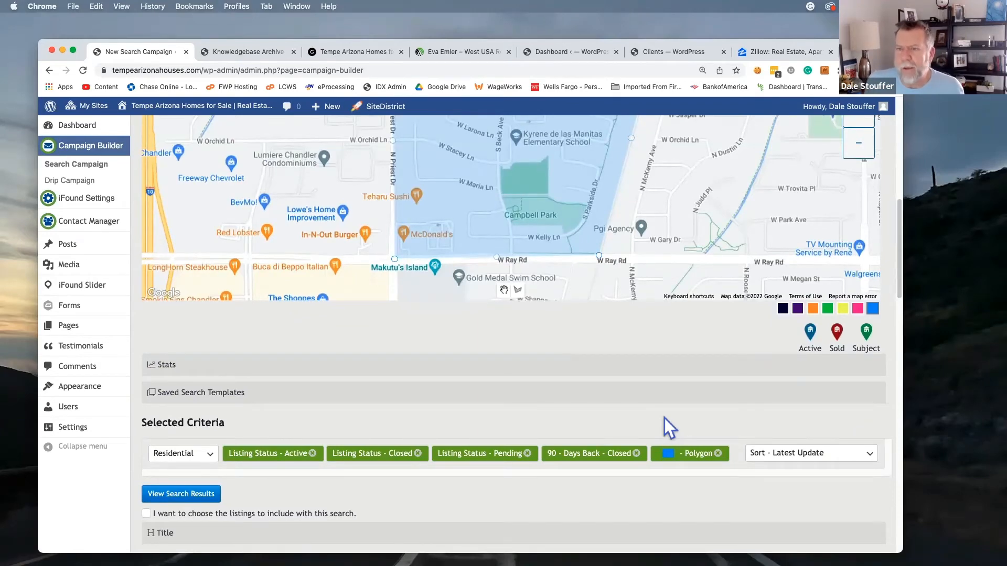
Run View Search Results for the listings inside the drawn polygon
scroll(370, 379, "up", 2)
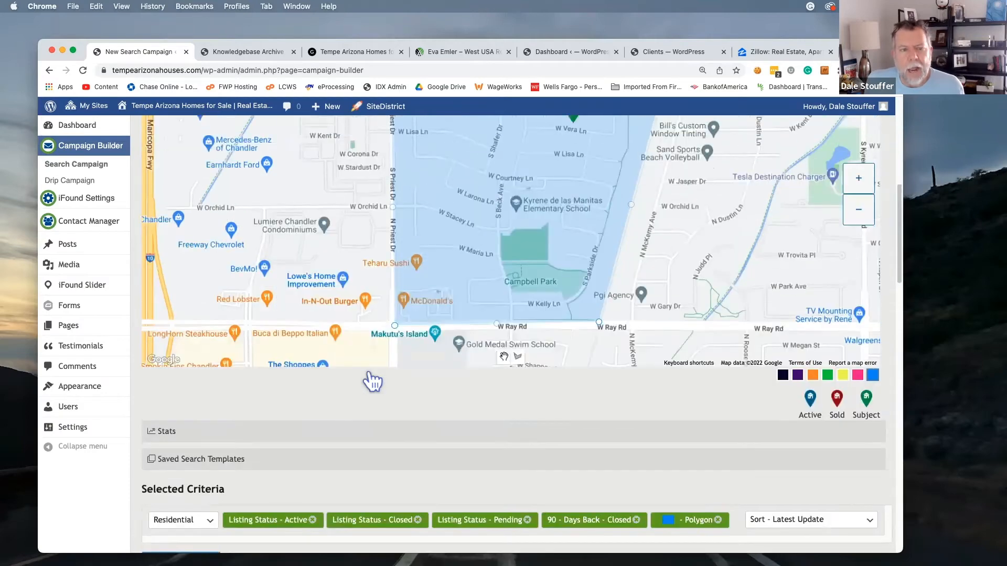
scroll(370, 382, "up", 2)
scroll(371, 382, "down", 4)
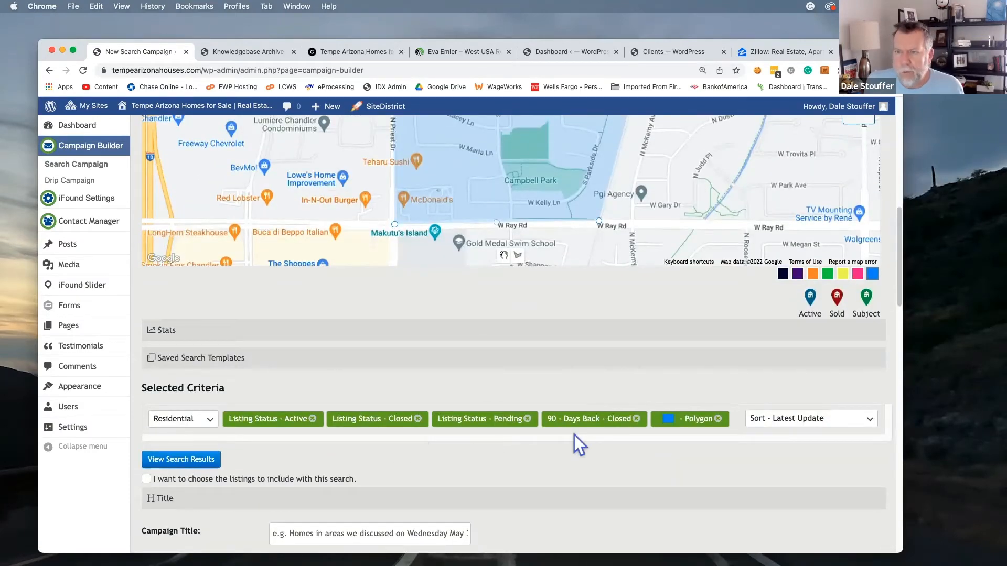
scroll(575, 435, "up", 2)
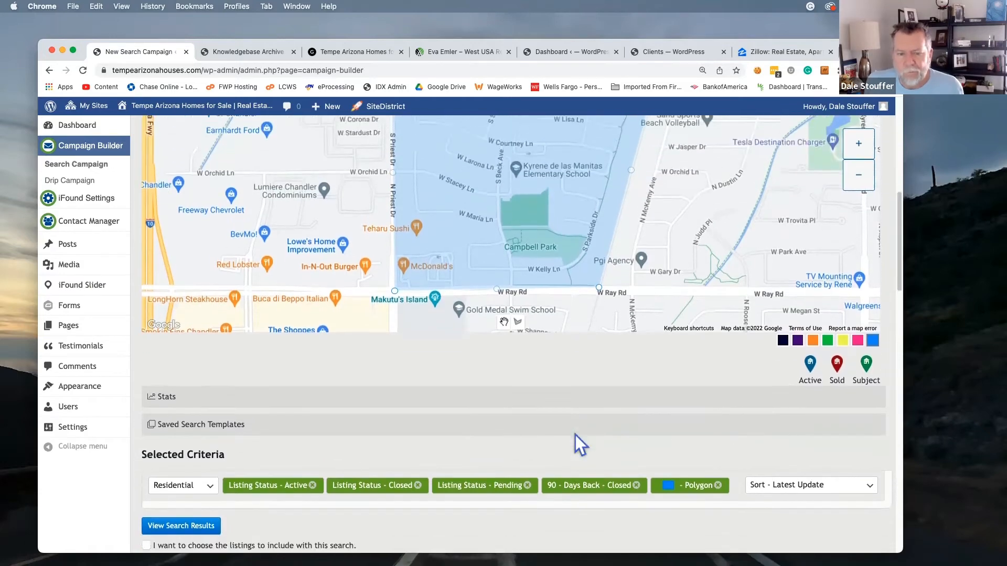
scroll(575, 436, "down", 3)
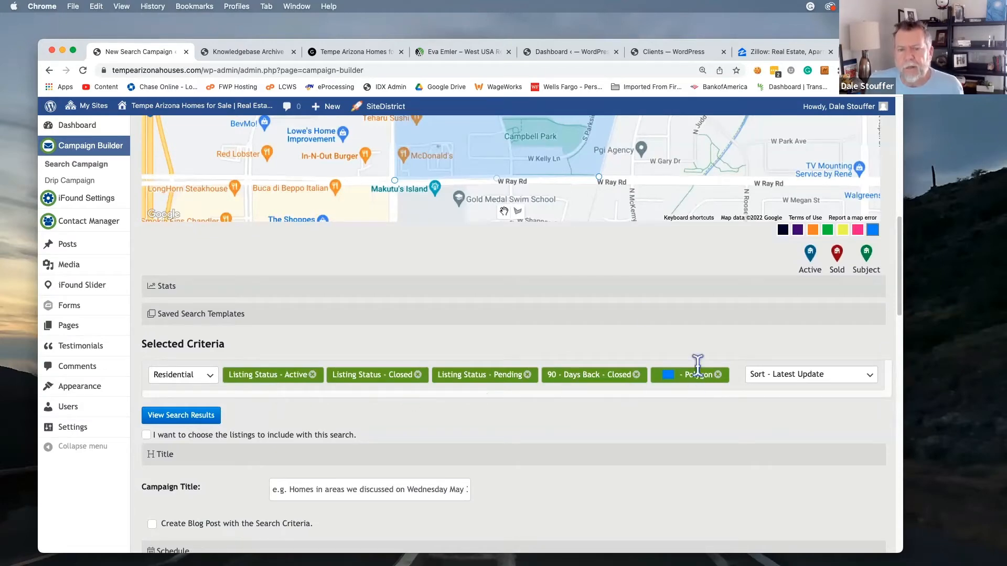
scroll(628, 314, "up", 5)
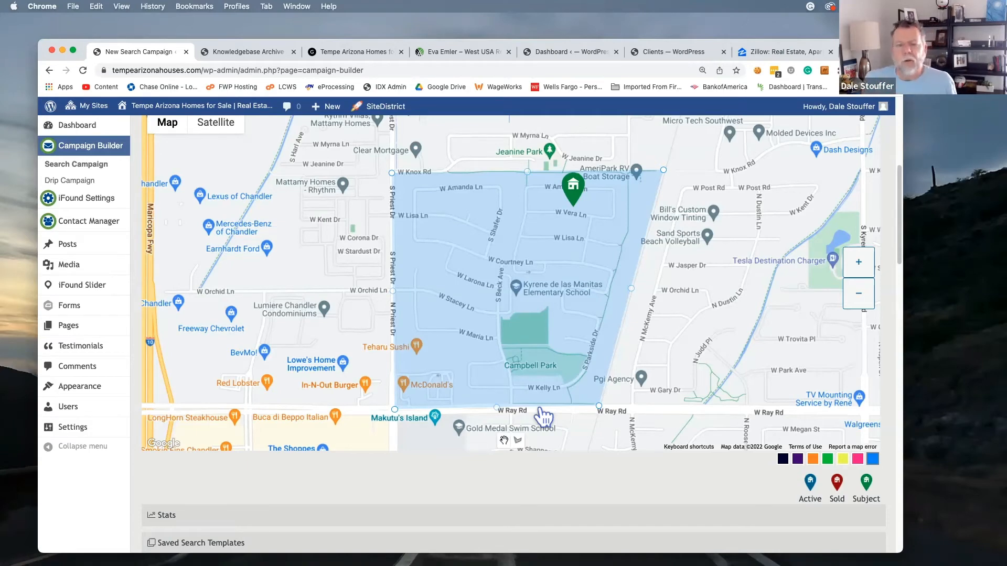
scroll(749, 420, "down", 5)
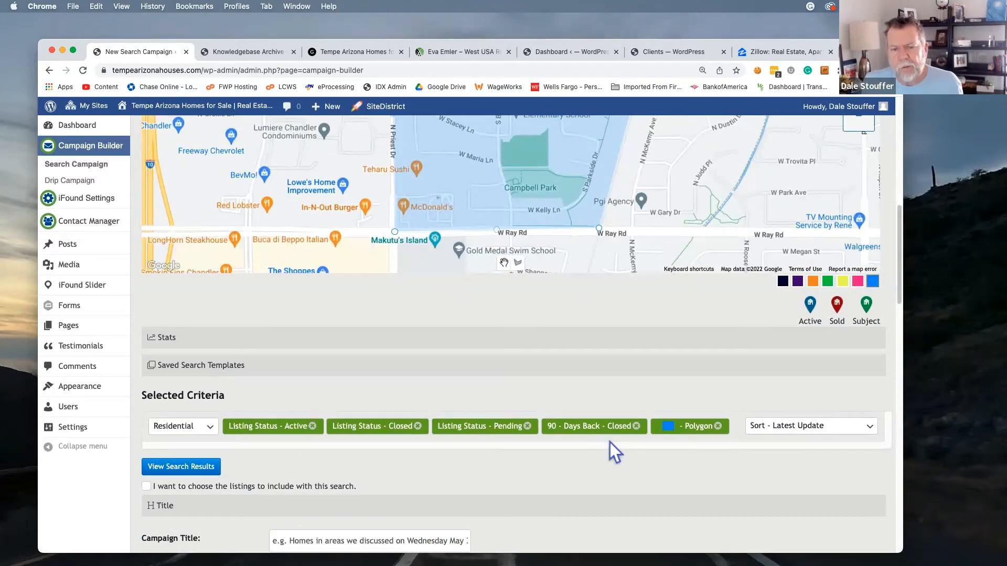
scroll(688, 442, "up", 1)
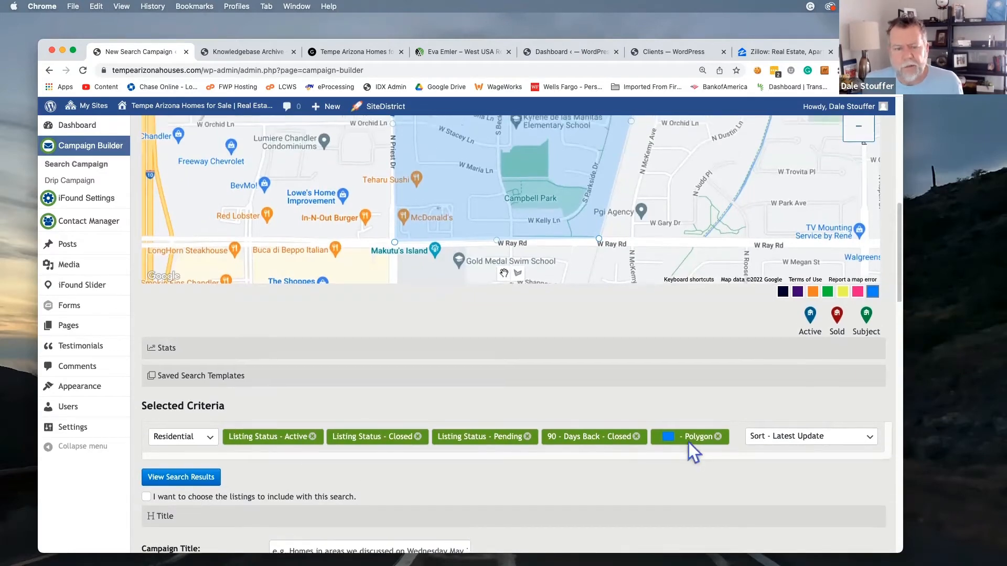
left_click(167, 478)
Review the three sold homes in the results list and their markers on the map
scroll(164, 474, "up", 10)
scroll(165, 474, "down", 10)
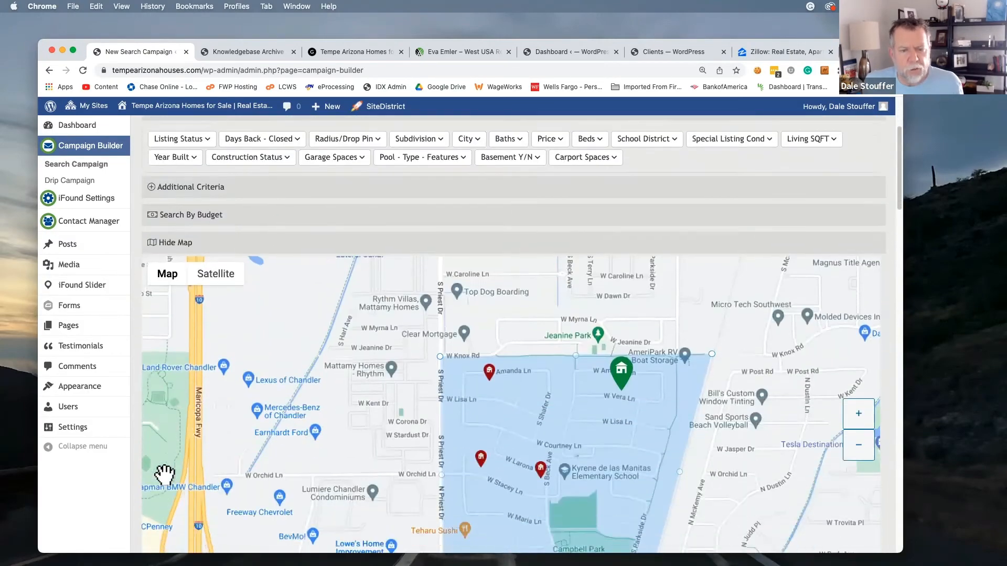
scroll(164, 474, "down", 3)
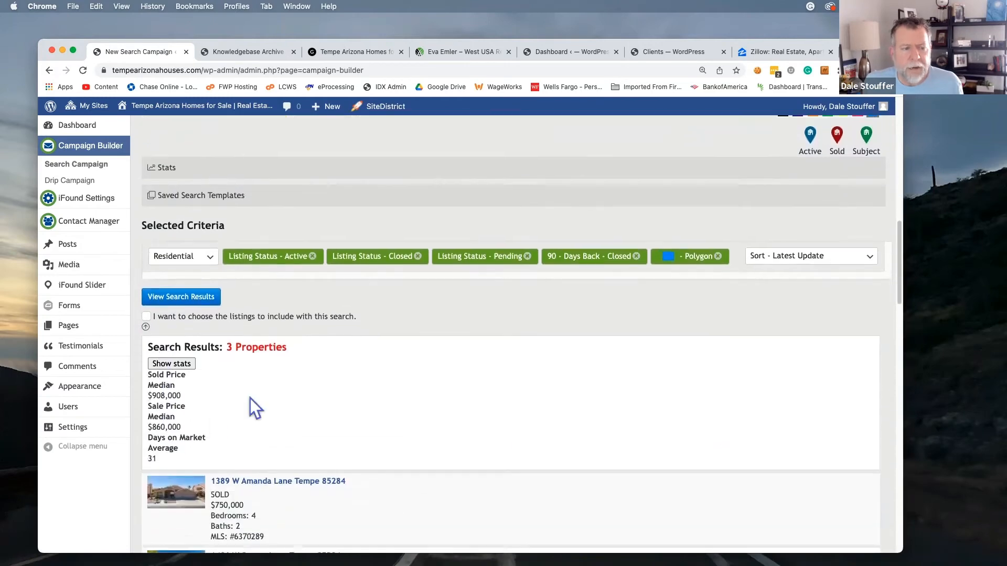
scroll(395, 357, "down", 4)
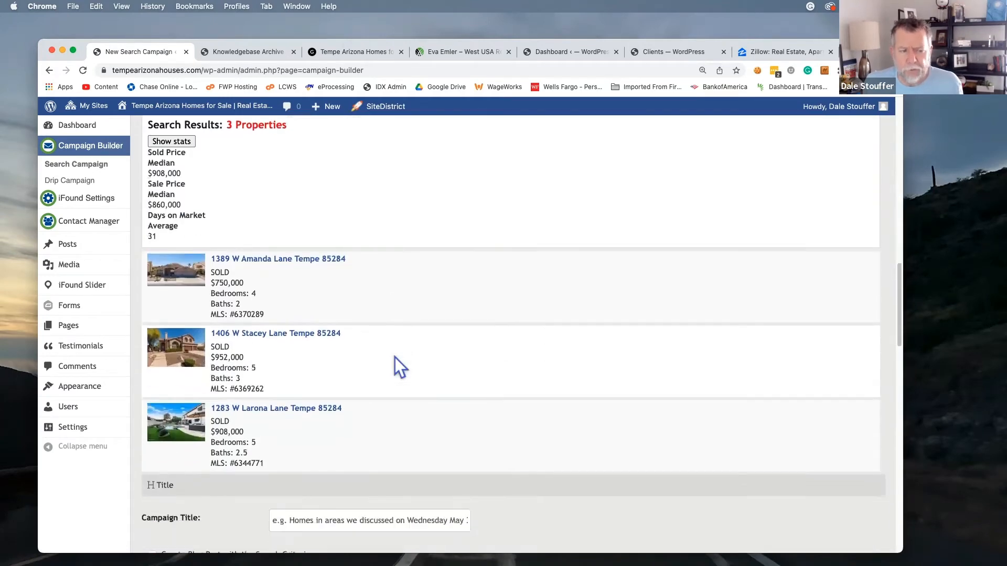
scroll(395, 356, "up", 11)
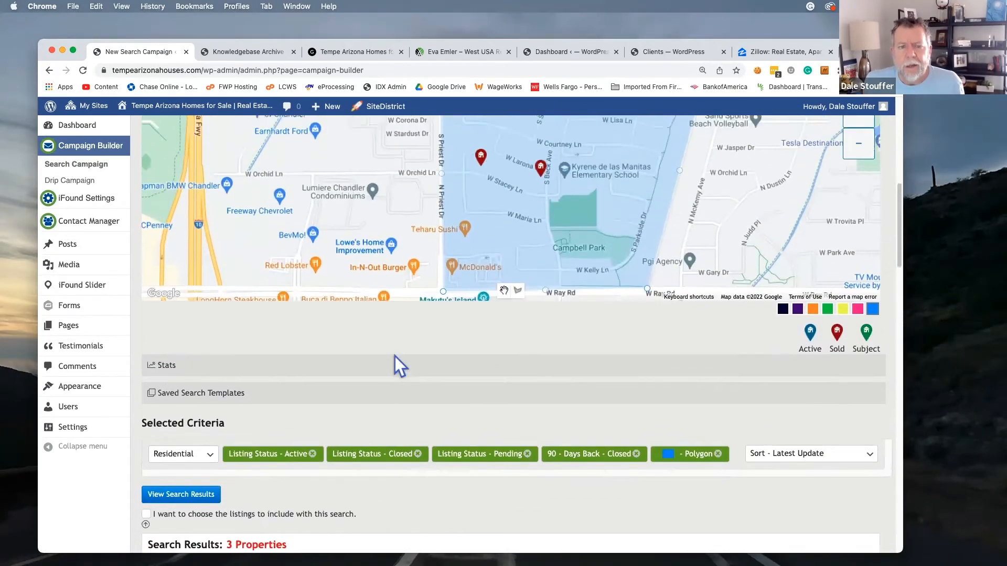
scroll(395, 356, "up", 1)
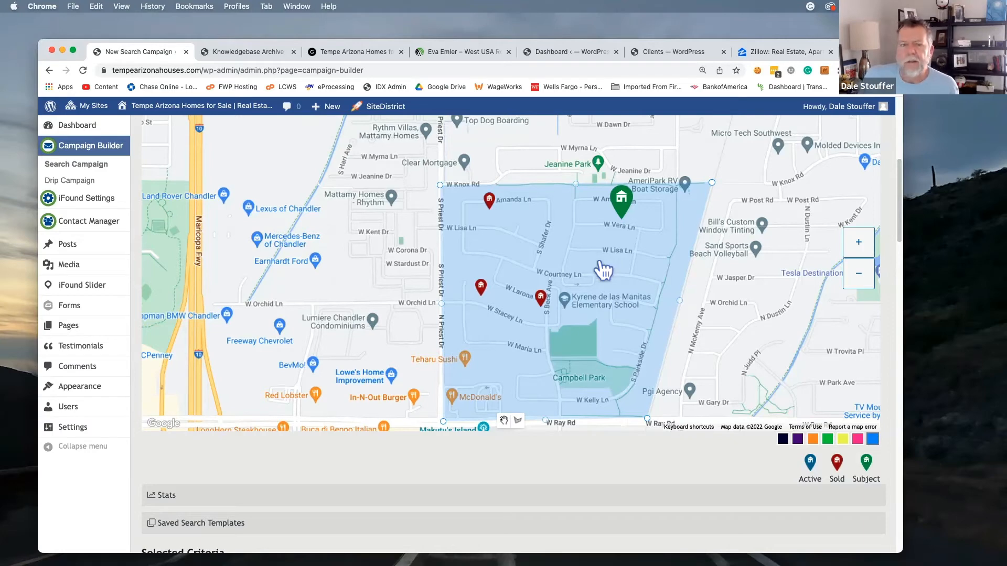
scroll(679, 451, "down", 5)
scroll(671, 435, "down", 10)
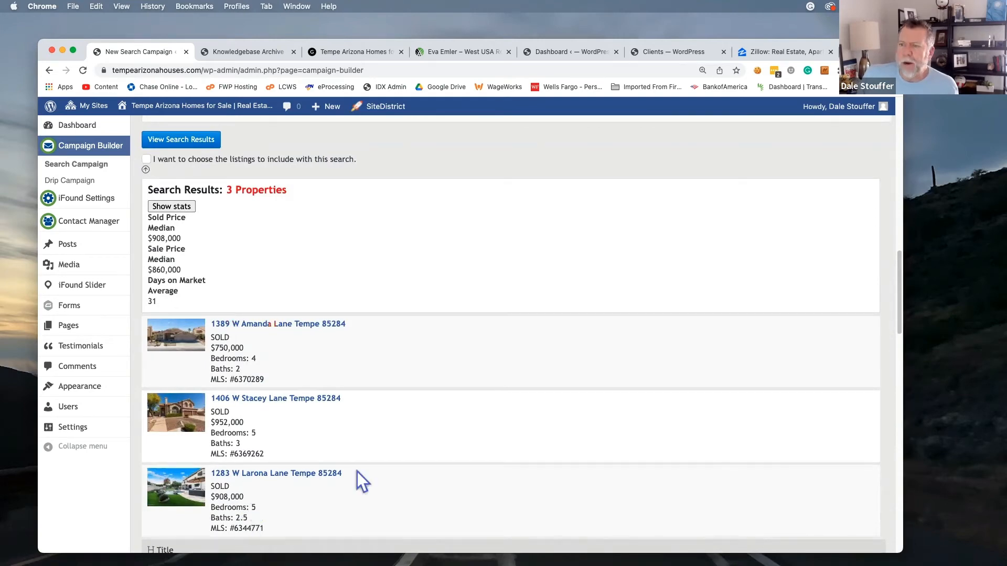
scroll(499, 376, "up", 3)
scroll(499, 375, "up", 12)
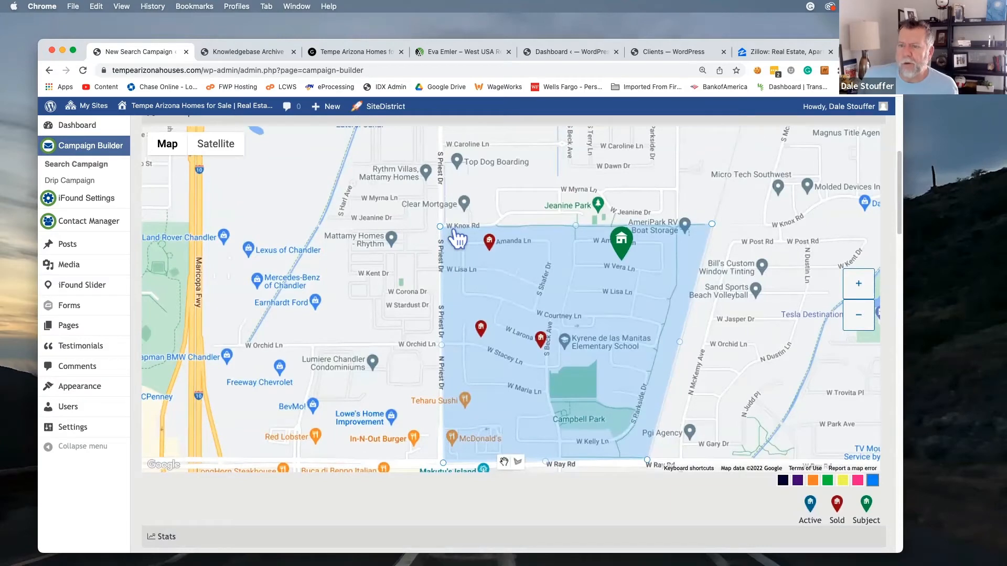
scroll(458, 239, "down", 12)
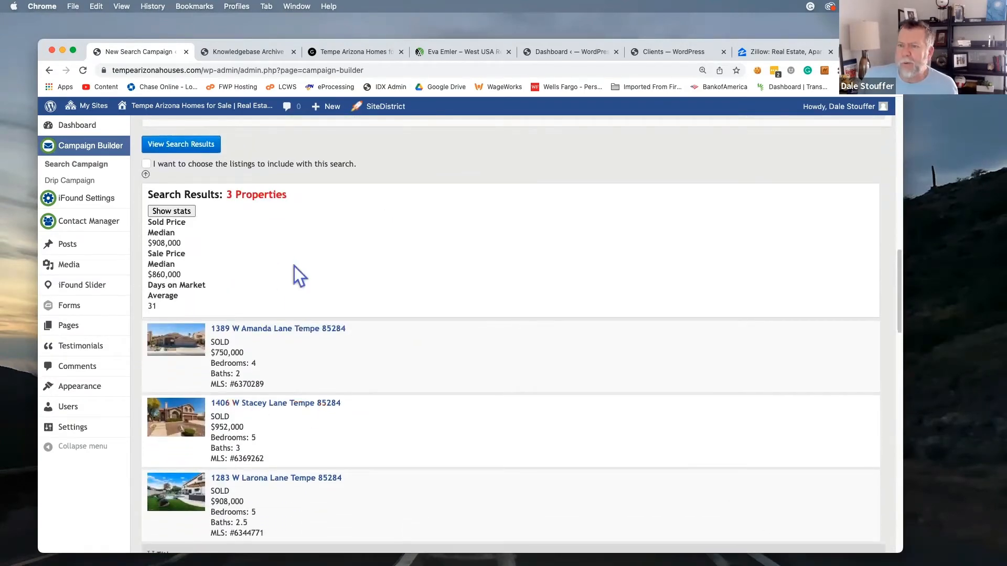
scroll(291, 261, "up", 4)
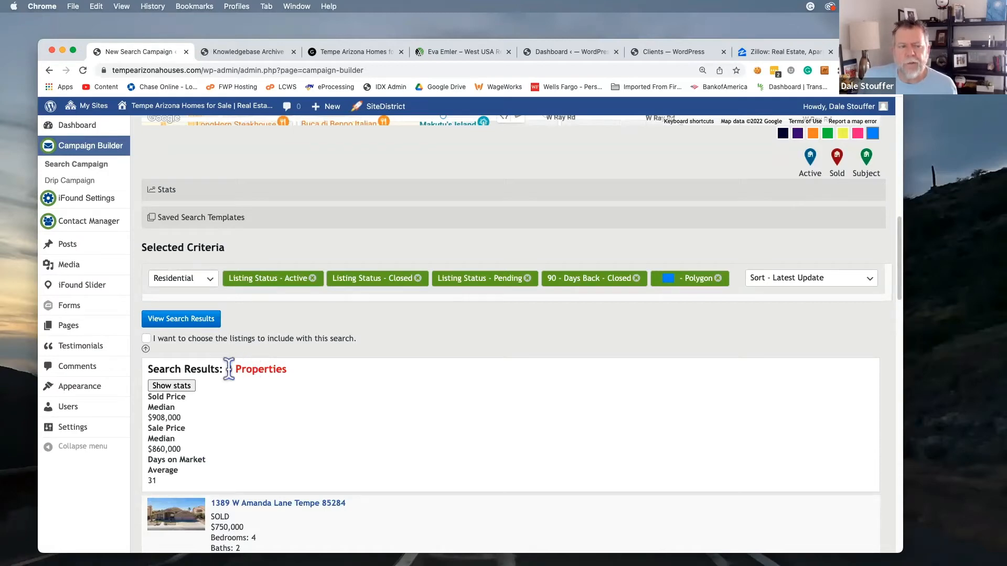
scroll(267, 368, "up", 7)
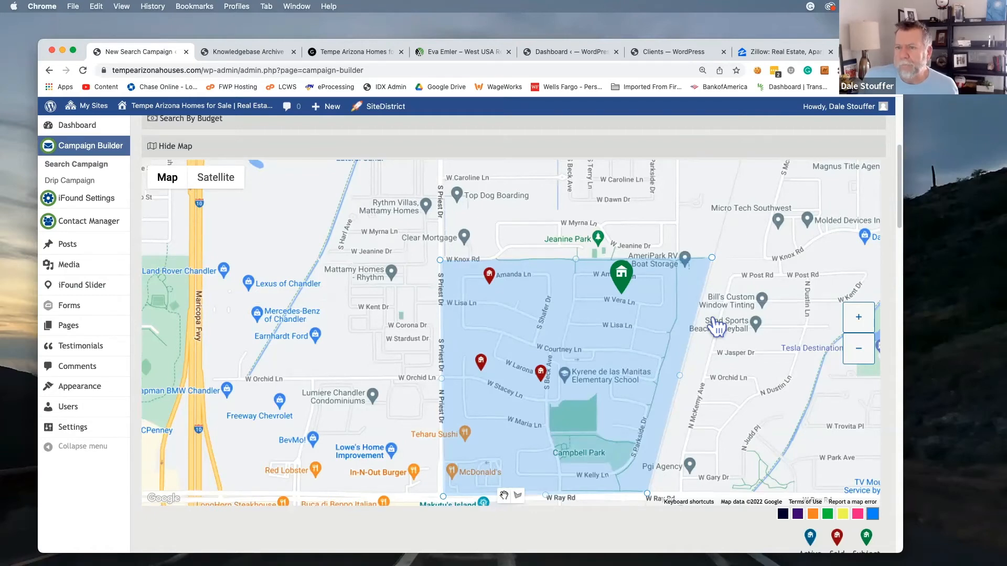
scroll(716, 325, "down", 10)
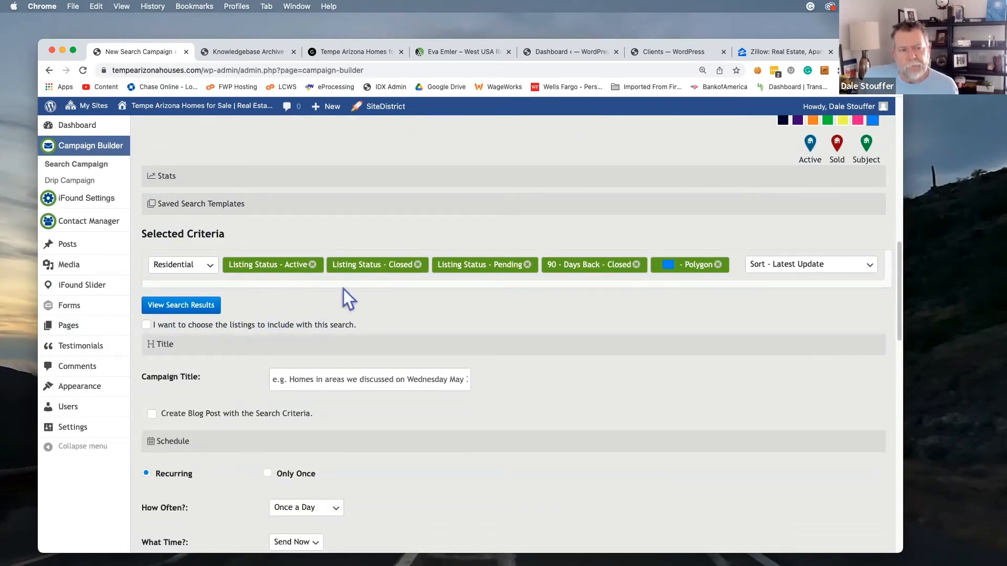
scroll(316, 318, "up", 5)
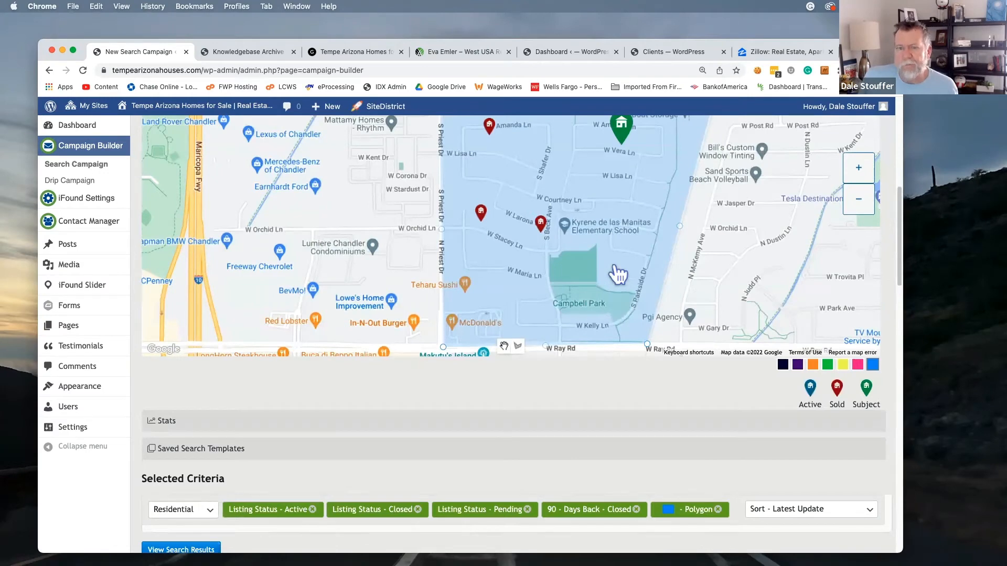
scroll(732, 294, "up", 1)
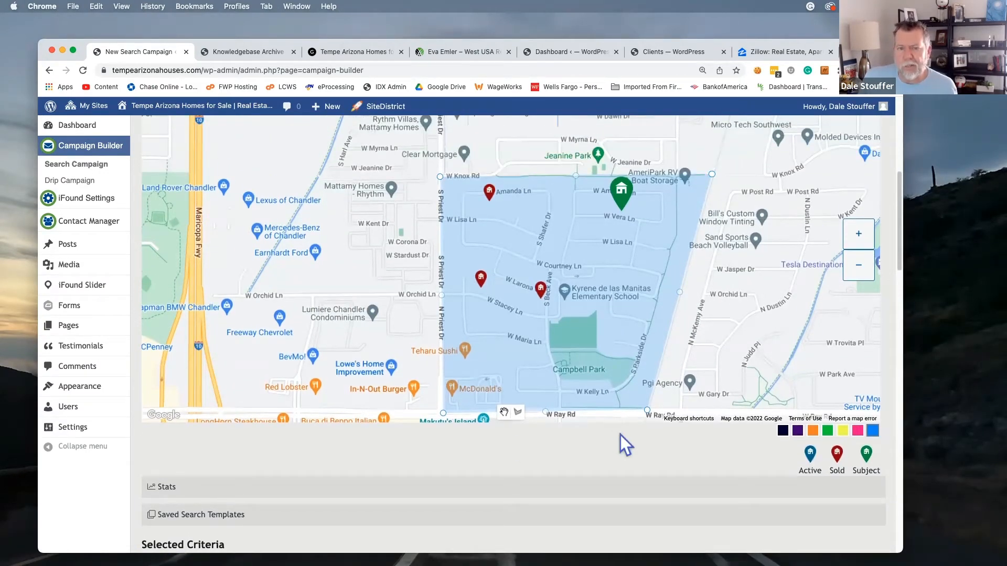
Zoom the map out one level to show the neighborhood amid Tempe and Chandler
left_click(857, 268)
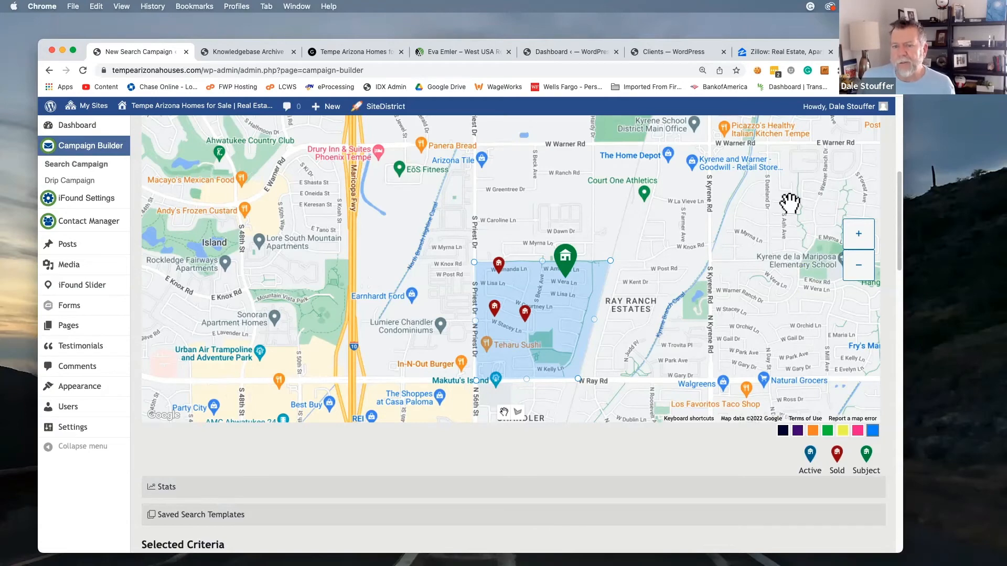
scroll(783, 299, "down", 1)
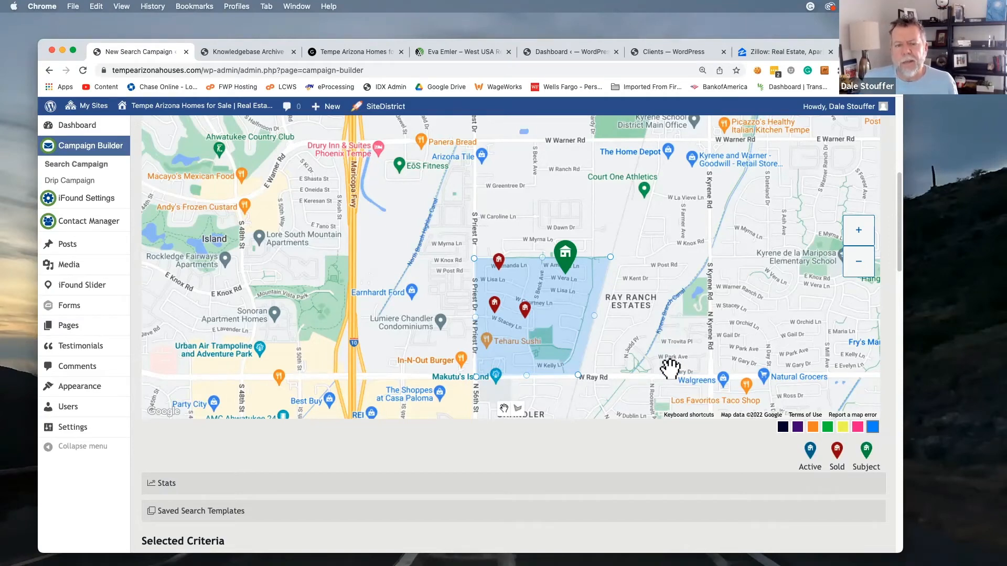
scroll(670, 367, "down", 3)
scroll(670, 369, "down", 6)
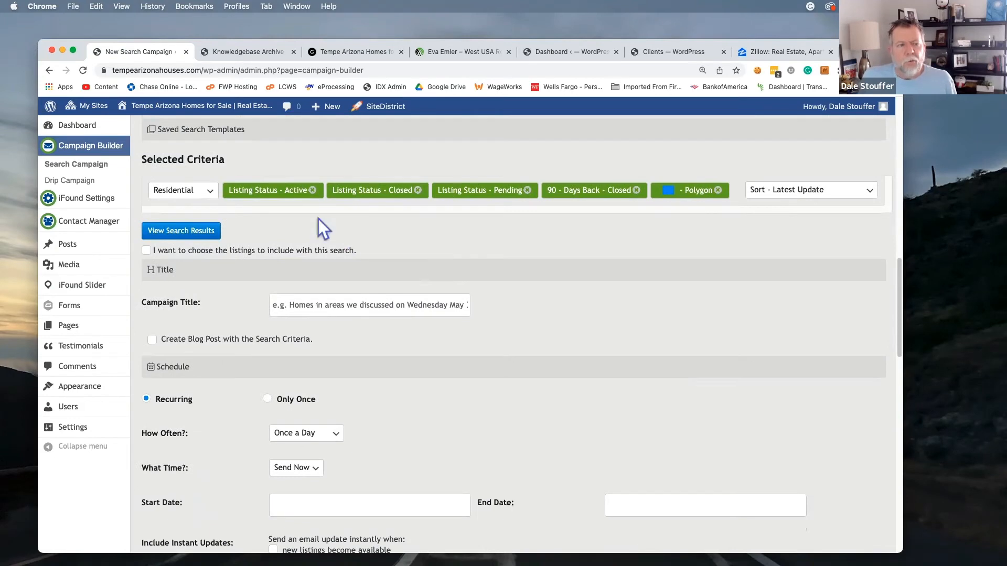
left_click(320, 298)
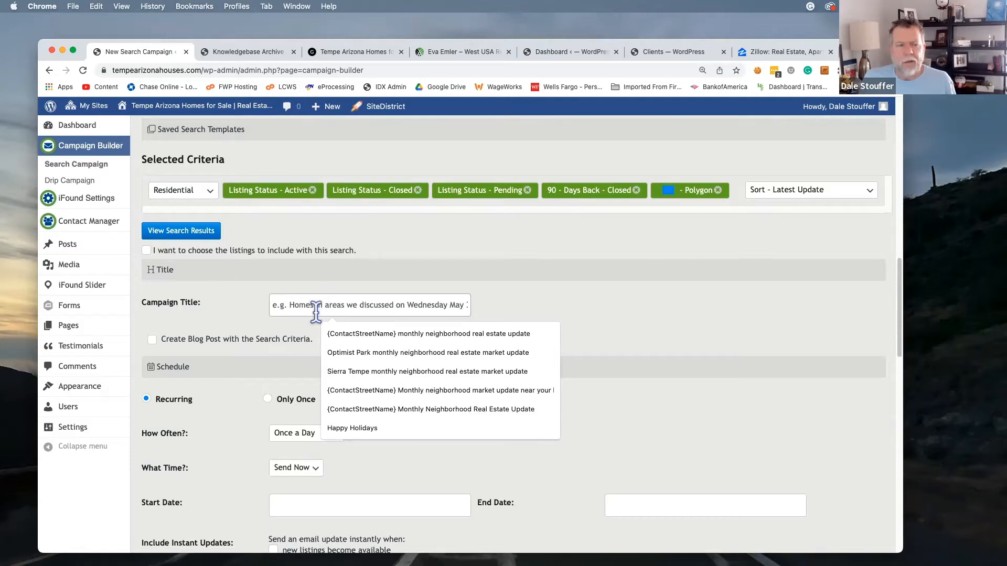
left_click(395, 336)
left_click(383, 295)
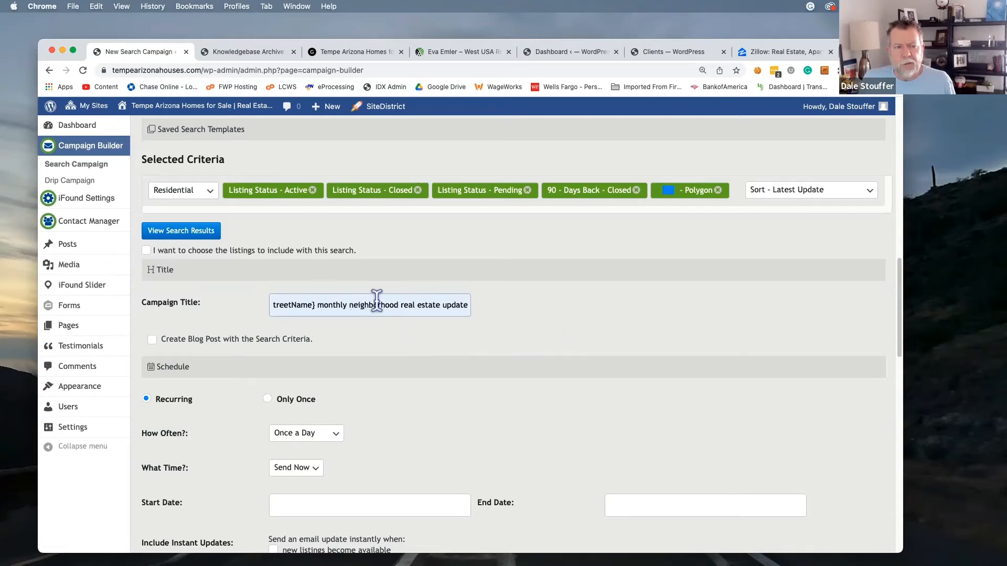
scroll(426, 302, "left", 2)
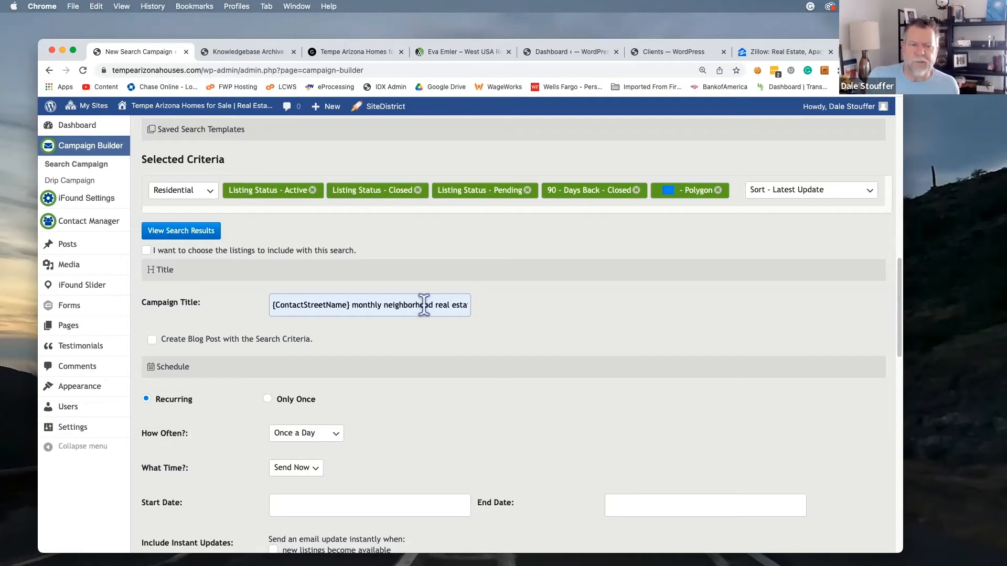
scroll(392, 310, "up", 1)
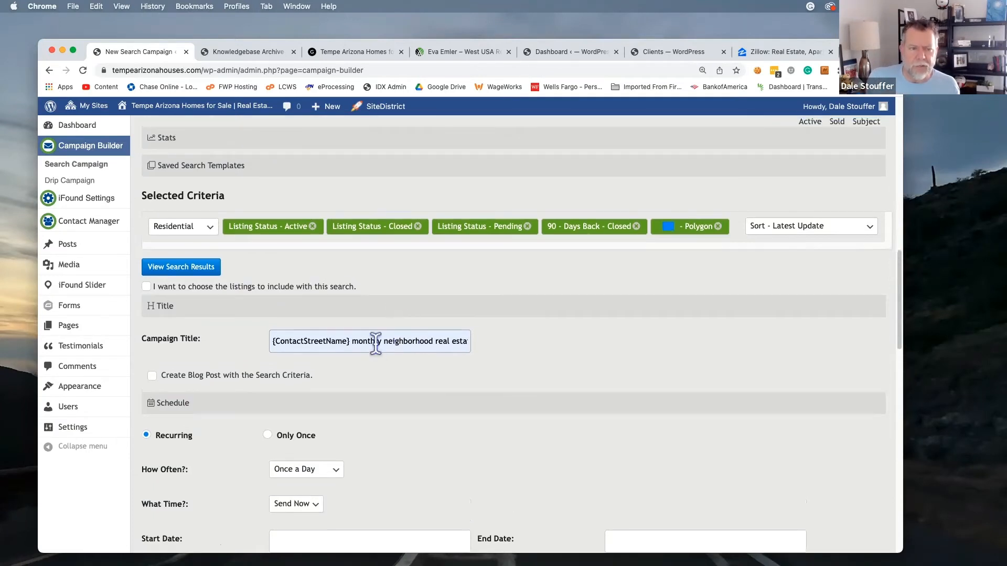
left_click(454, 339)
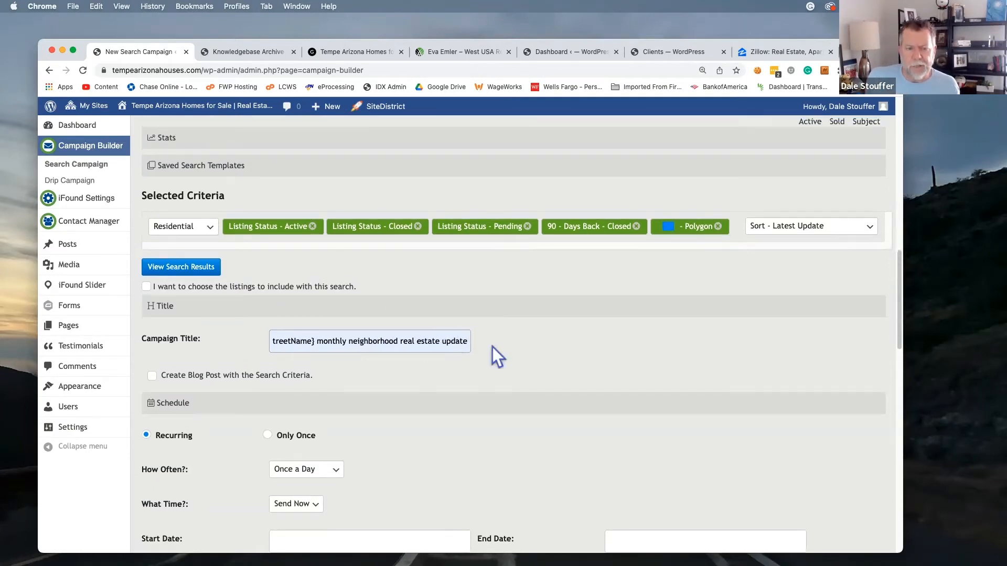
scroll(718, 353, "down", 2)
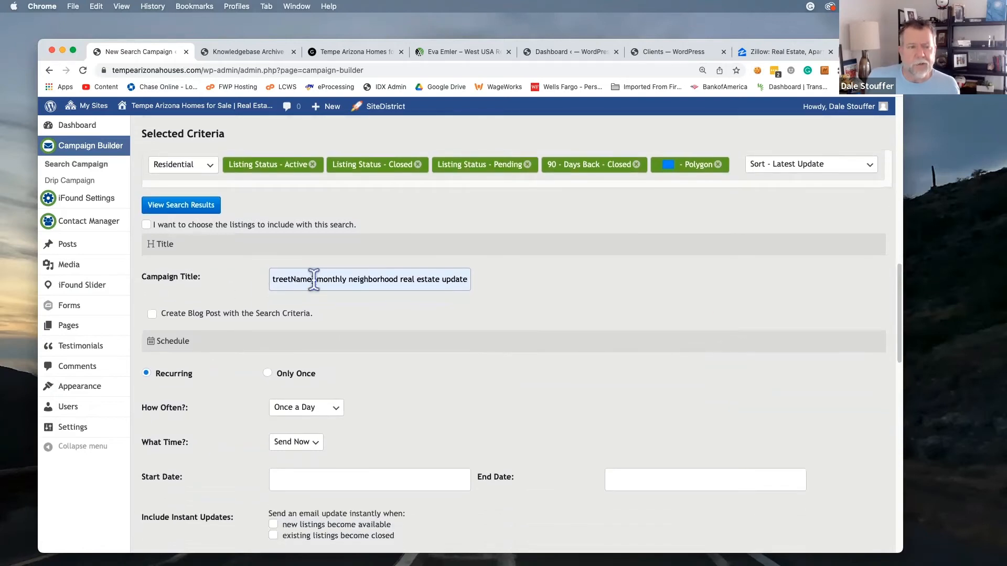
scroll(319, 280, "left", 2)
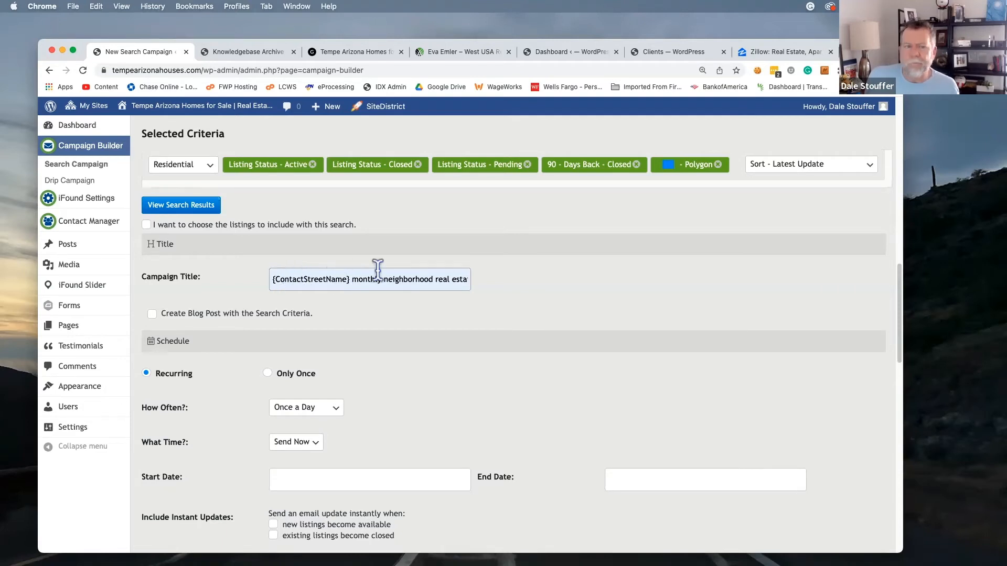
scroll(379, 277, "right", 2)
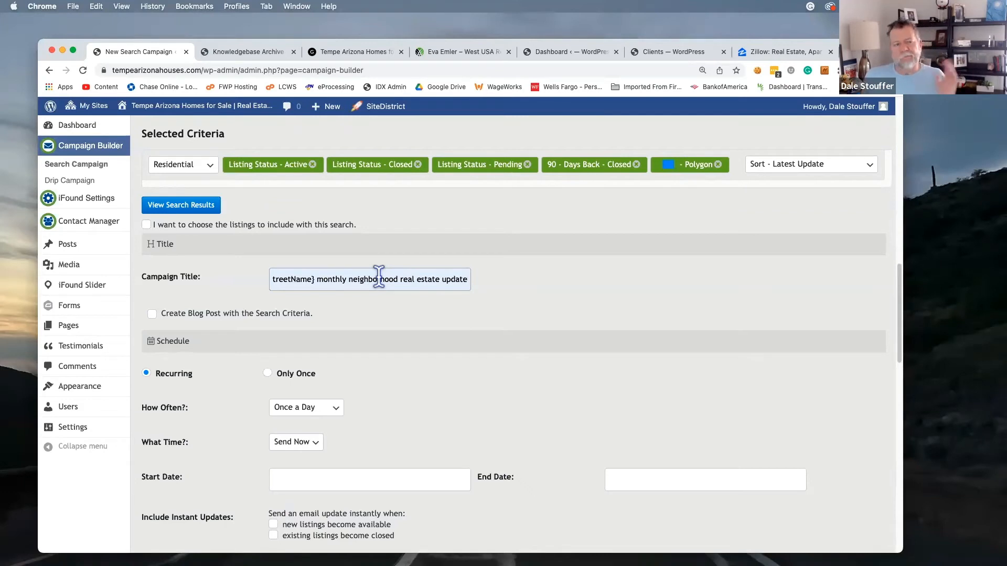
scroll(429, 294, "down", 5)
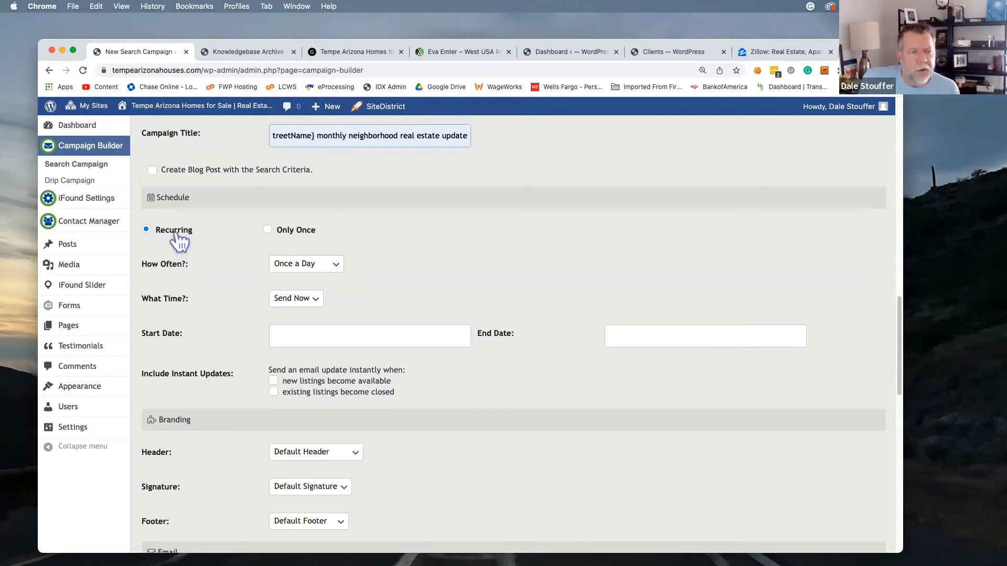
Set the campaign's How Often option to Once a Month
left_click(340, 268)
left_click(312, 343)
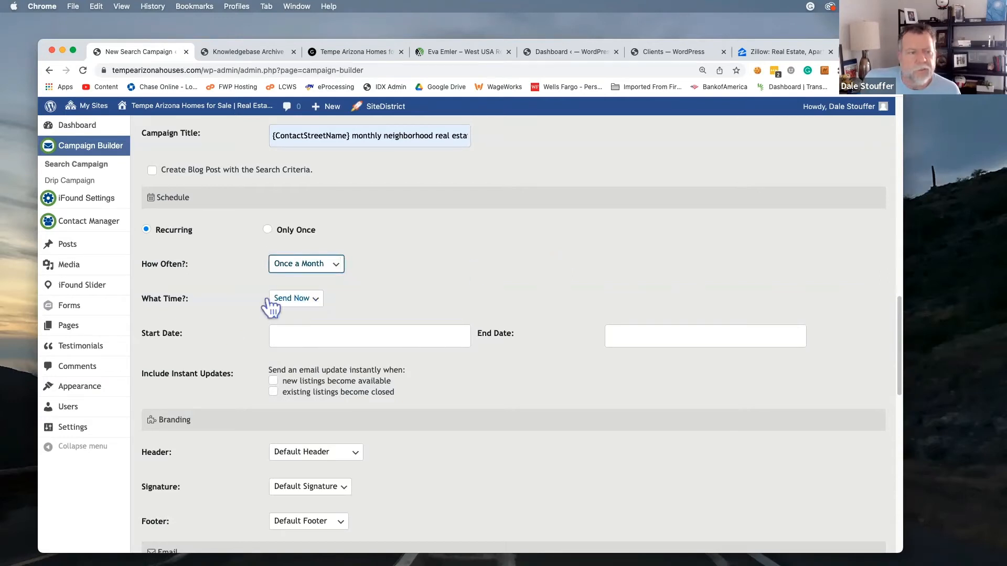
scroll(220, 311, "down", 3)
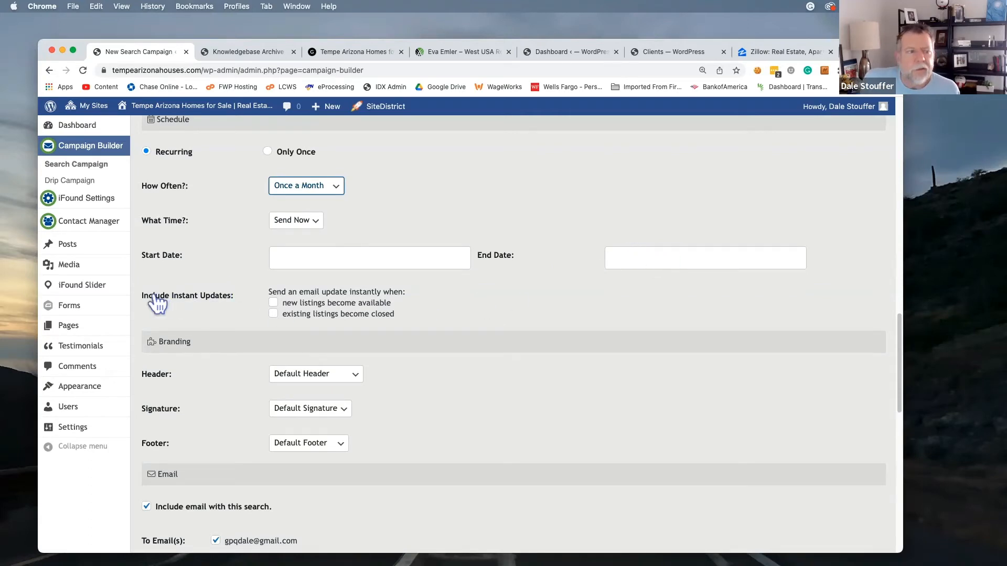
Tick Include Instant Updates for both new listings and closed listings
left_click(273, 303)
left_click(273, 314)
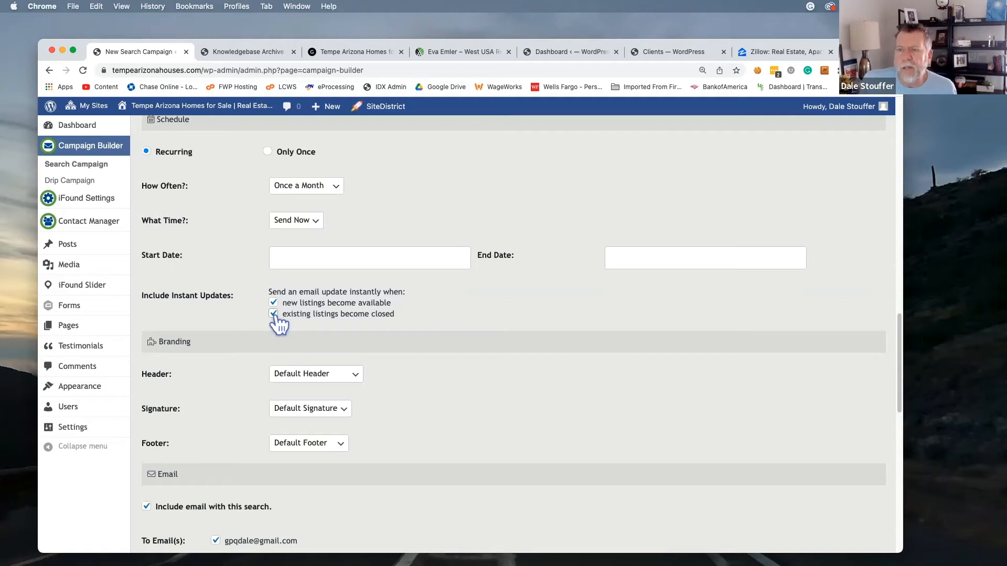
scroll(238, 318, "down", 5)
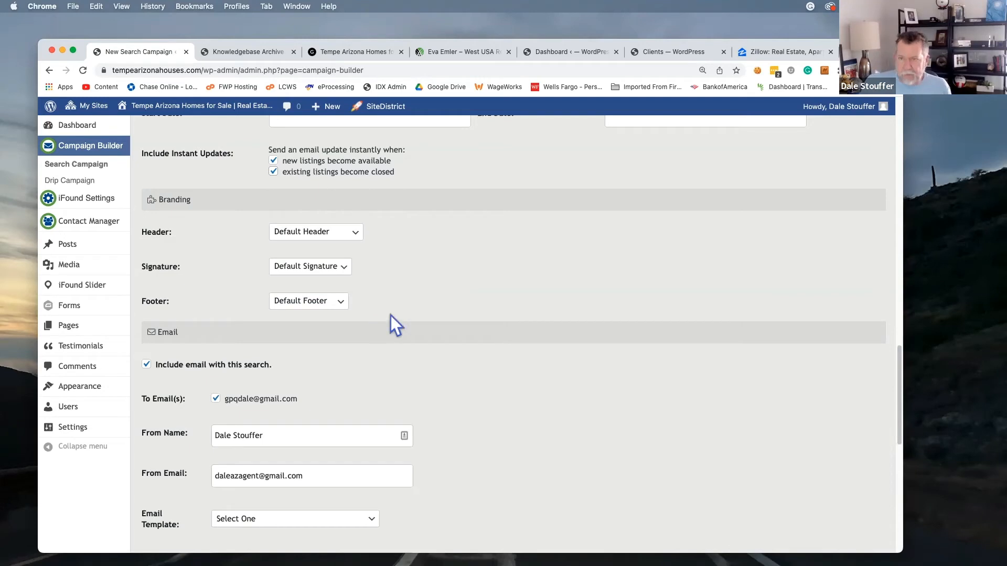
left_click(354, 238)
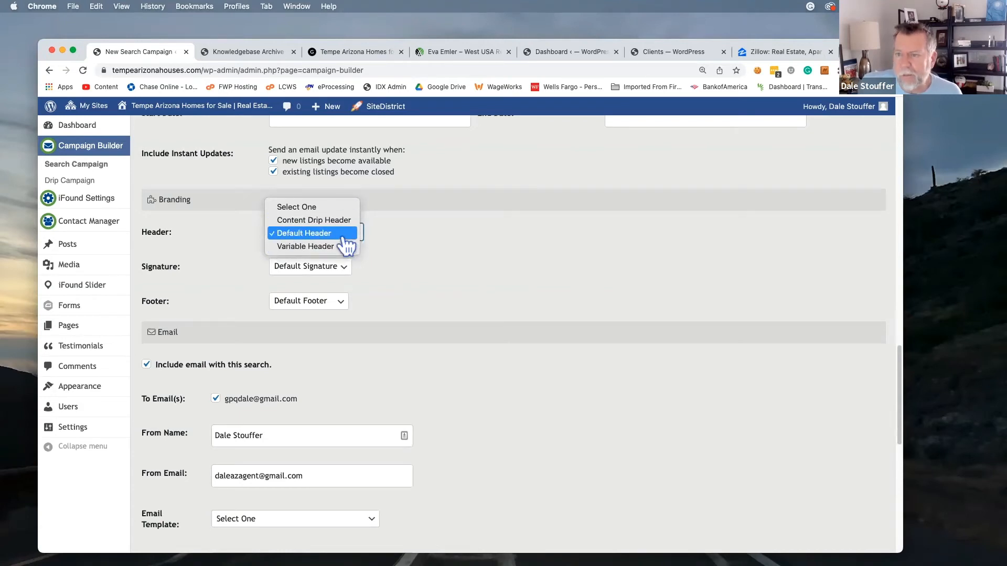
left_click(348, 235)
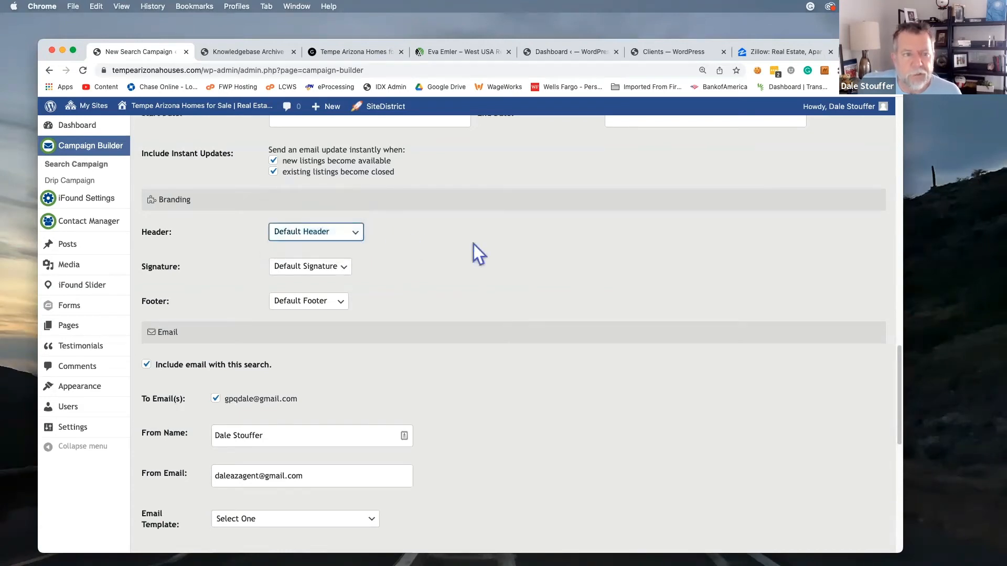
left_click(344, 269)
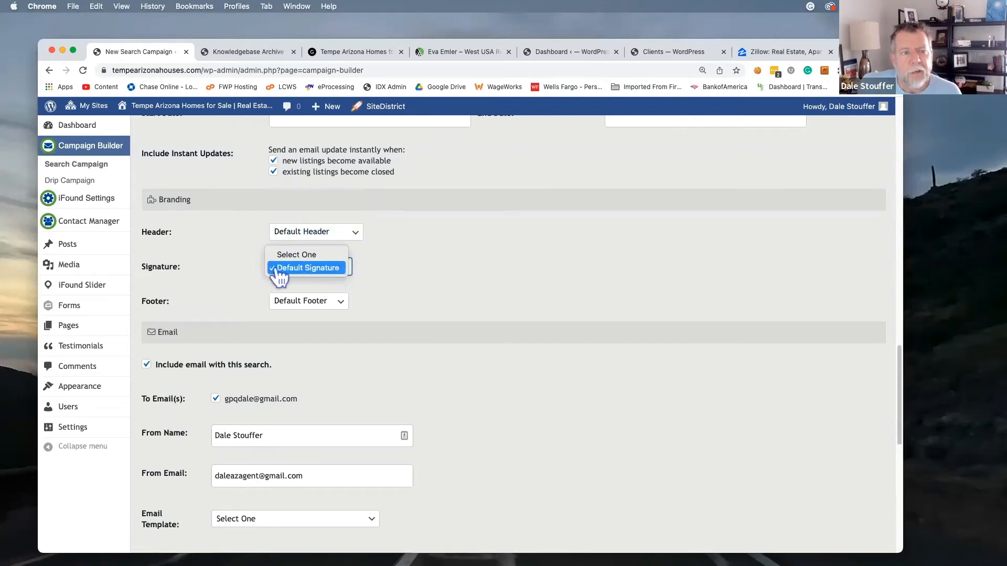
left_click(389, 273)
left_click(340, 305)
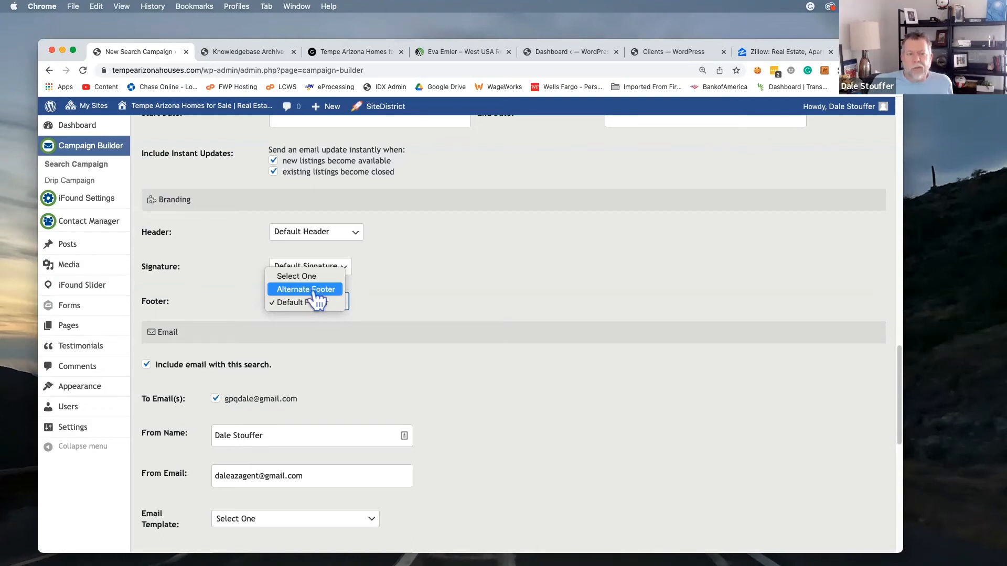
left_click(318, 303)
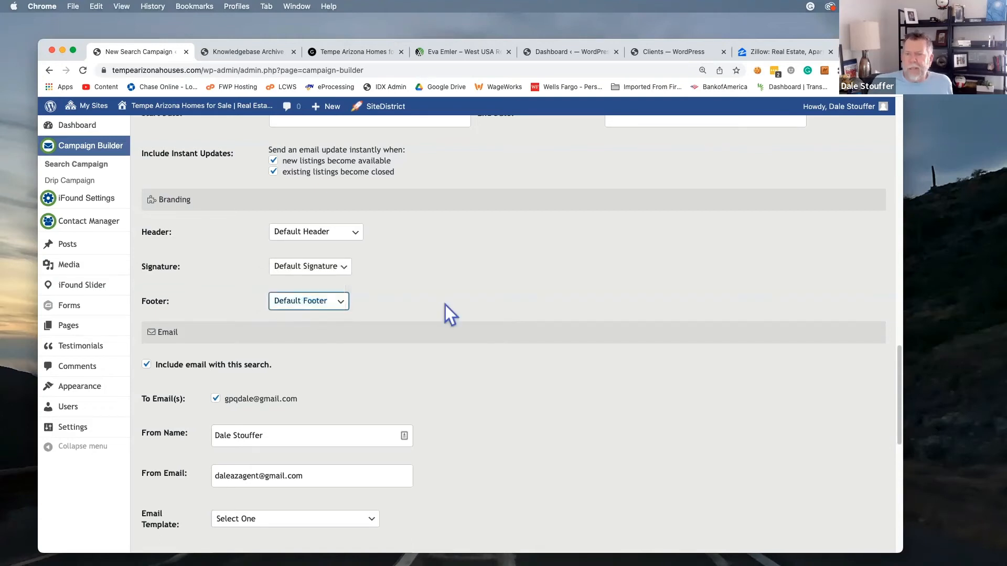
left_click(445, 304)
scroll(445, 305, "down", 5)
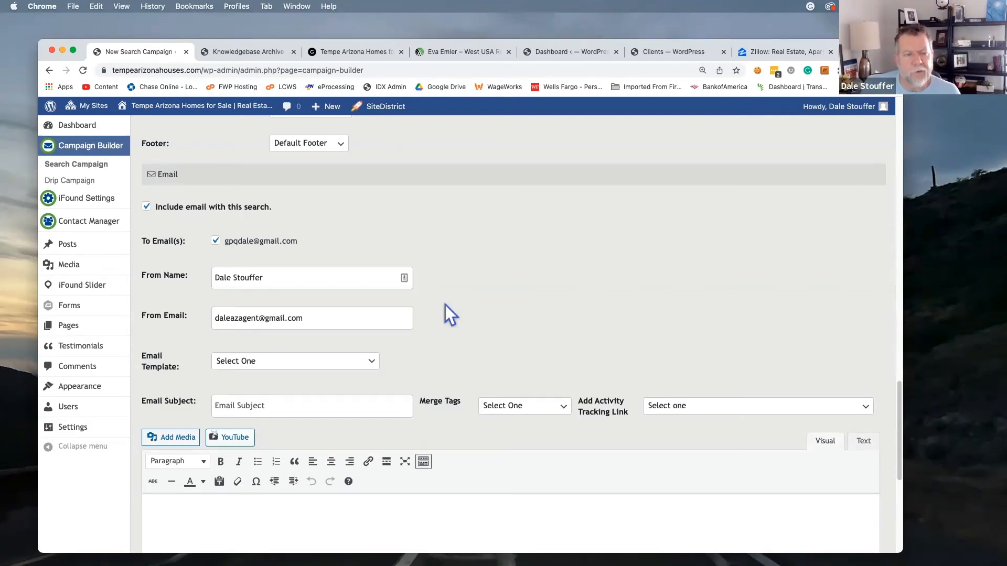
Pick Homeowner Campaign from the Email Template dropdown
scroll(485, 299, "down", 3)
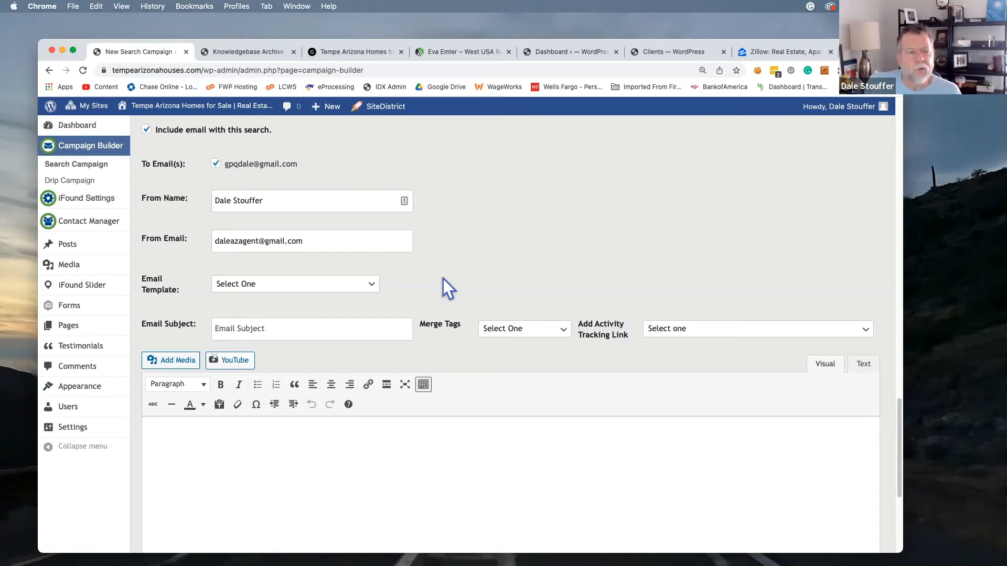
left_click(281, 284)
left_click(297, 352)
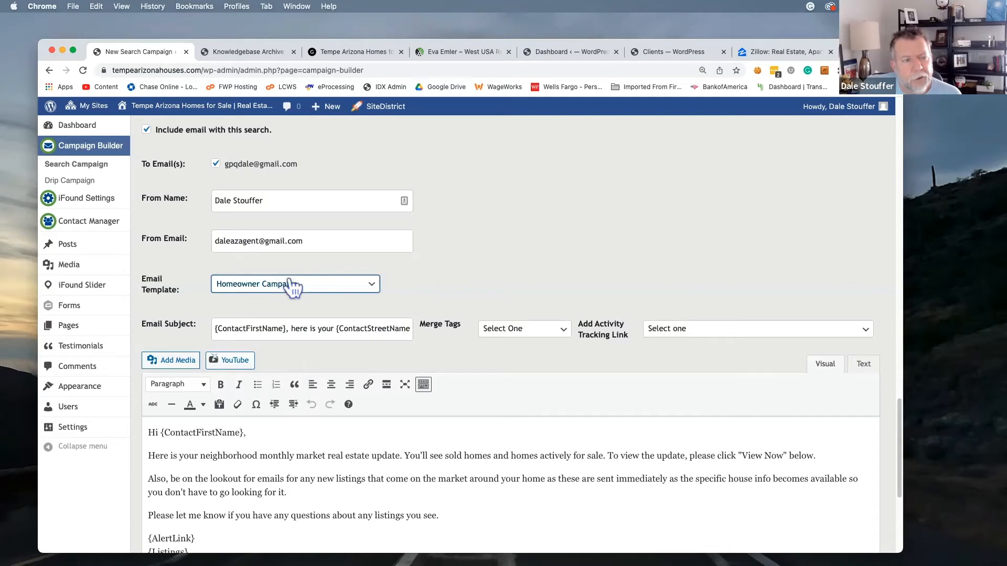
scroll(326, 398, "down", 5)
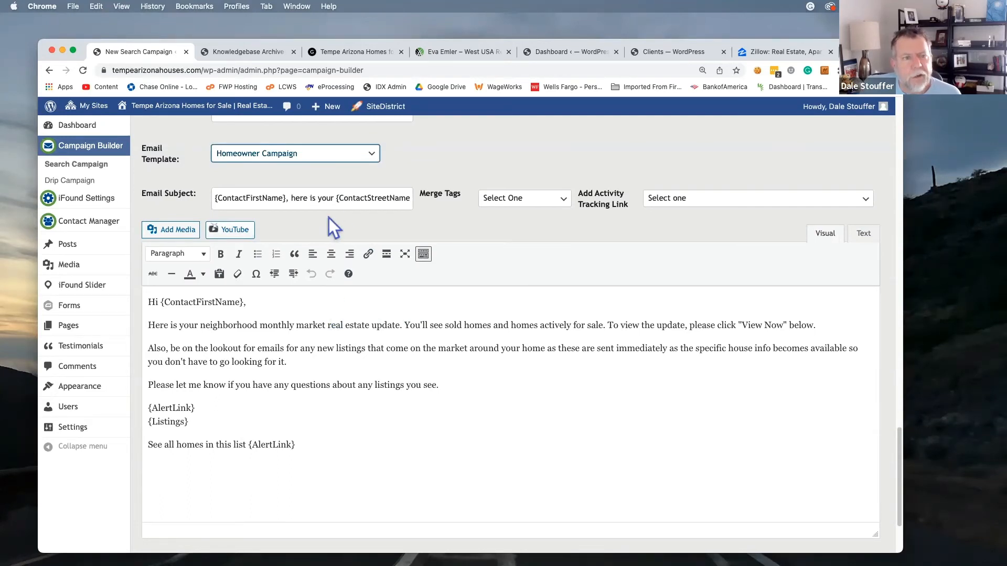
Review the full Email Subject line, then save with SAVE CAMPAIGN
scroll(261, 198, "right", 5)
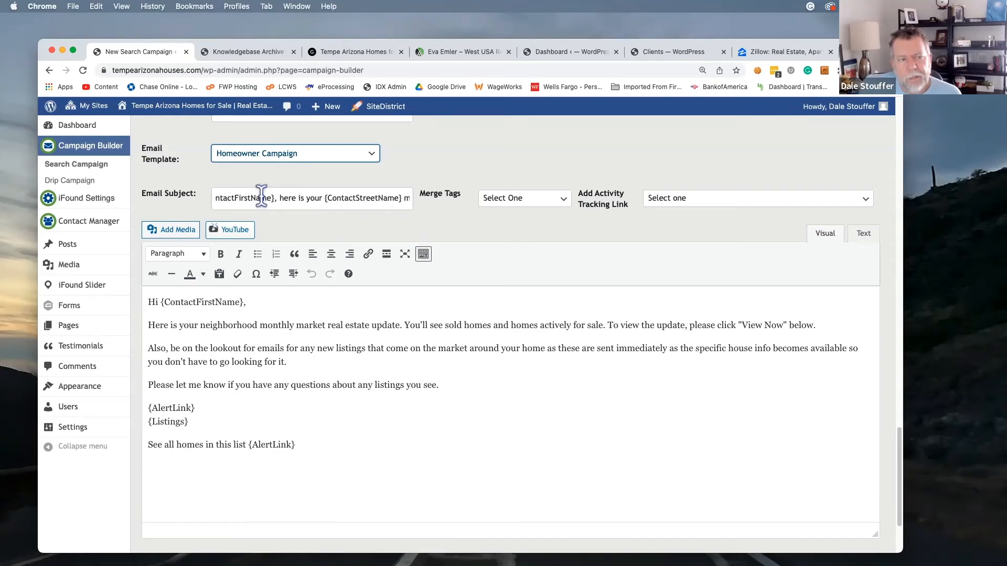
scroll(261, 198, "right", 5)
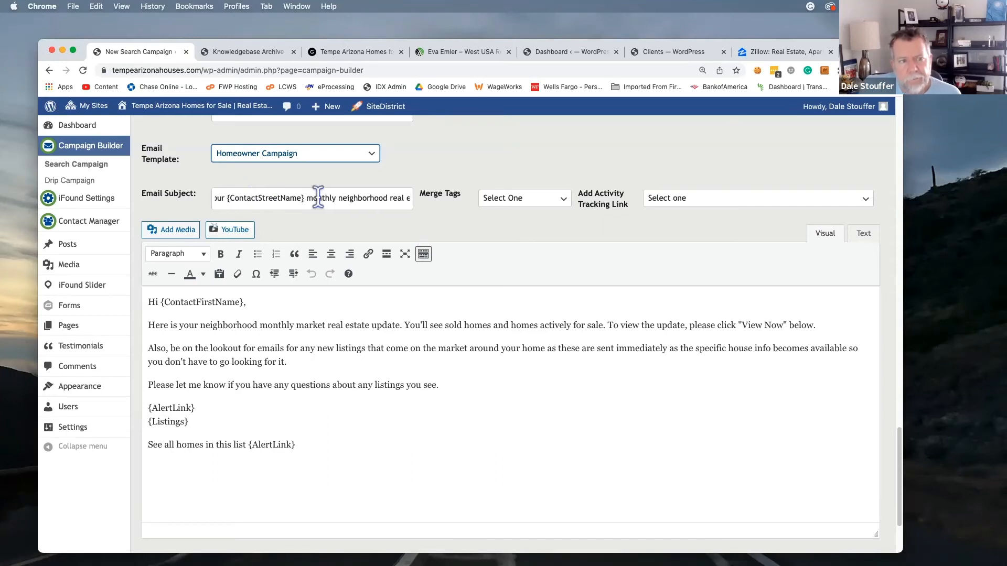
scroll(318, 196, "right", 5)
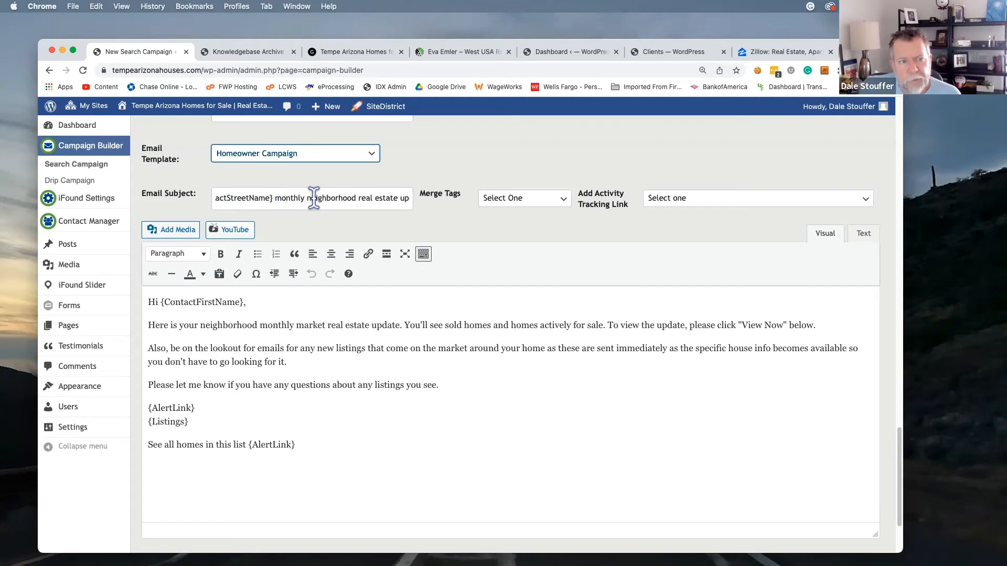
scroll(325, 198, "right", 3)
scroll(372, 350, "down", 2)
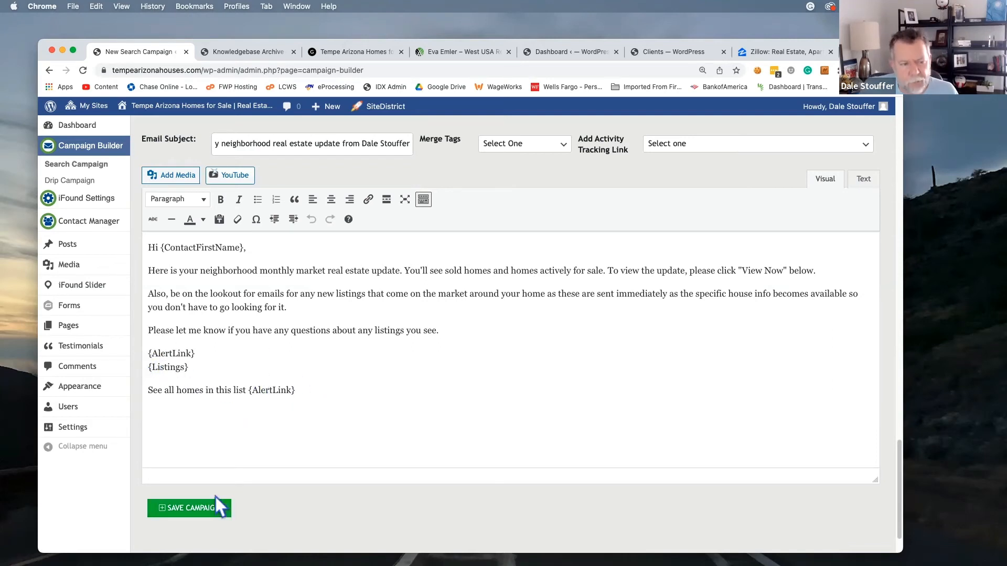
left_click(203, 507)
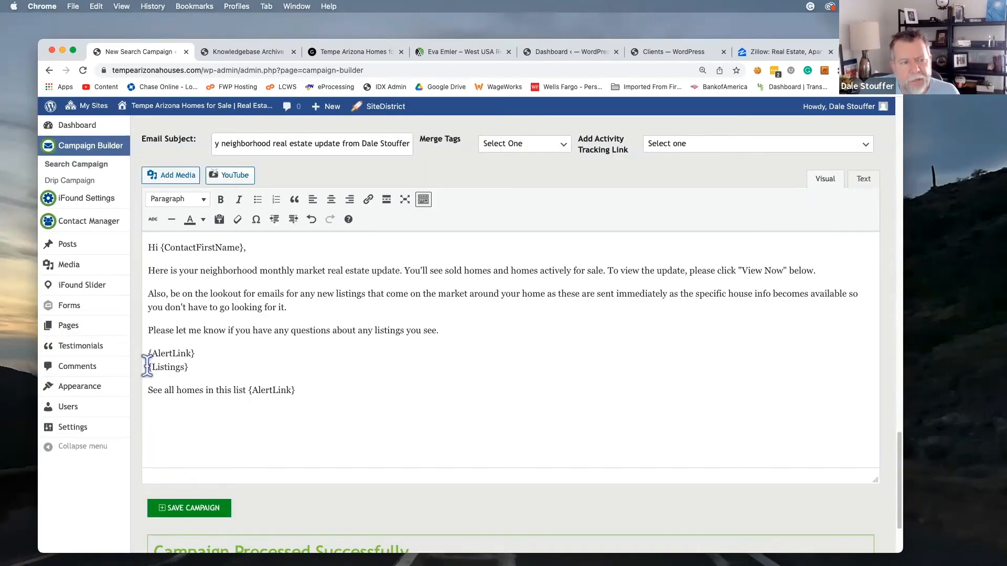
Delete the {Listings} and 'See all homes in this list {AlertLink}' lines, then save the campaign
left_click_drag(148, 366, 322, 395)
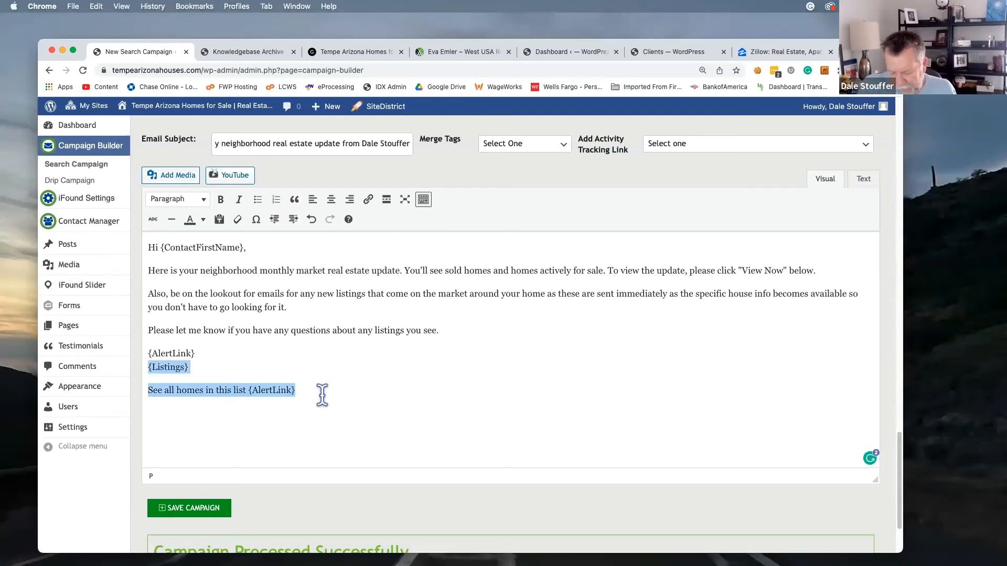
key("BackSpace")
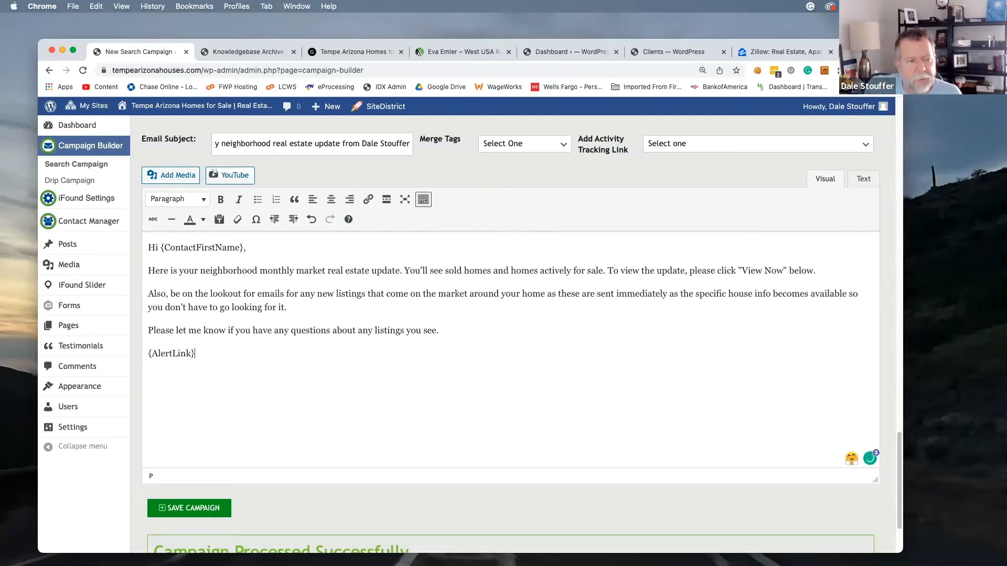
left_click(177, 513)
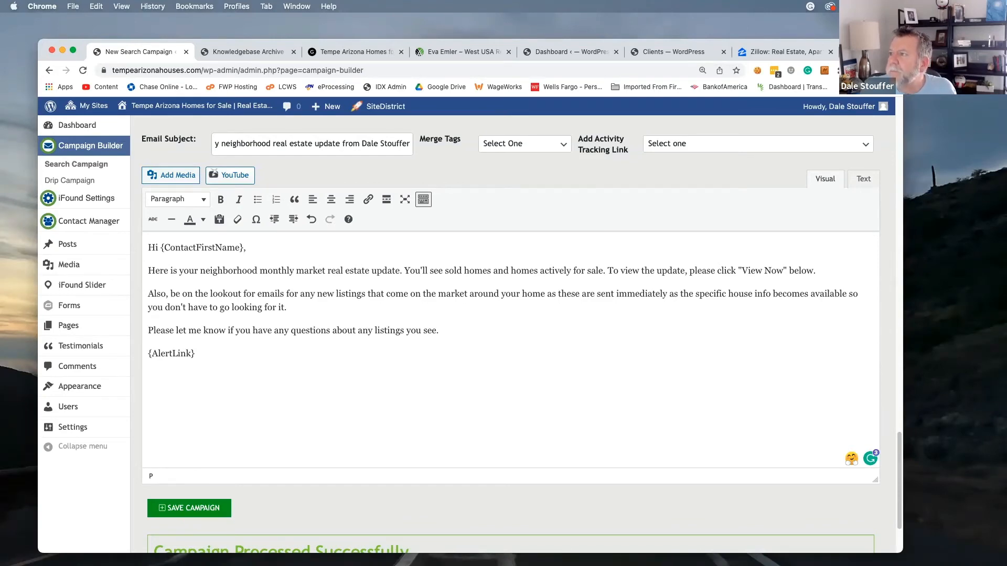
left_click_drag(1006, 73, 386, 266)
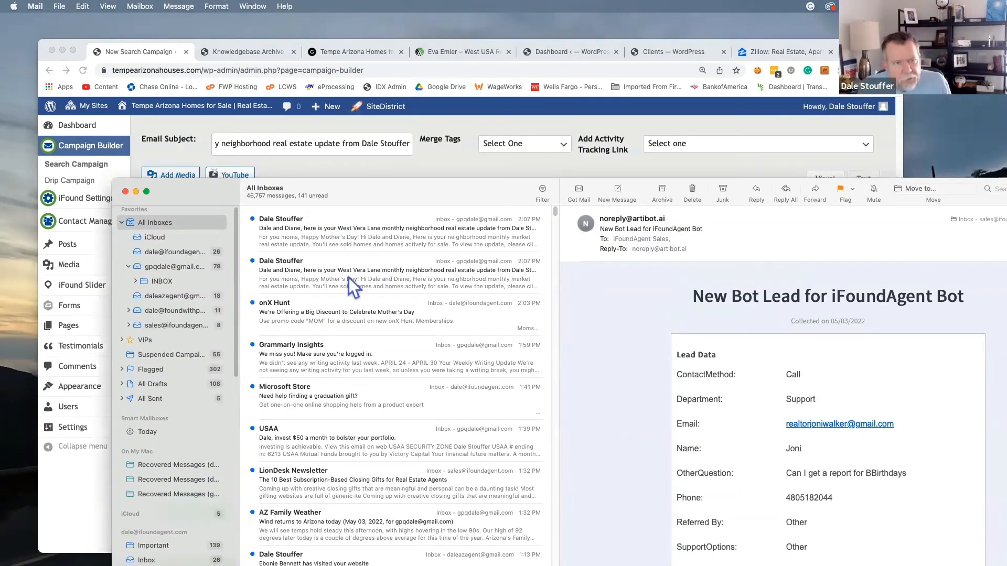
Open the arrived neighborhood update email, hide Chrome and move the Mail window into view
left_click(386, 277)
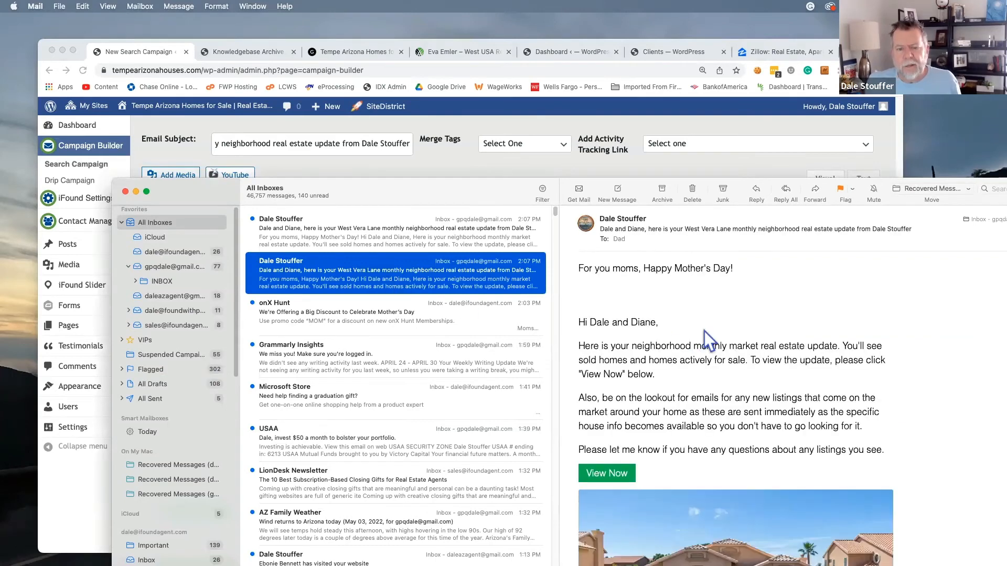
scroll(738, 331, "down", 10)
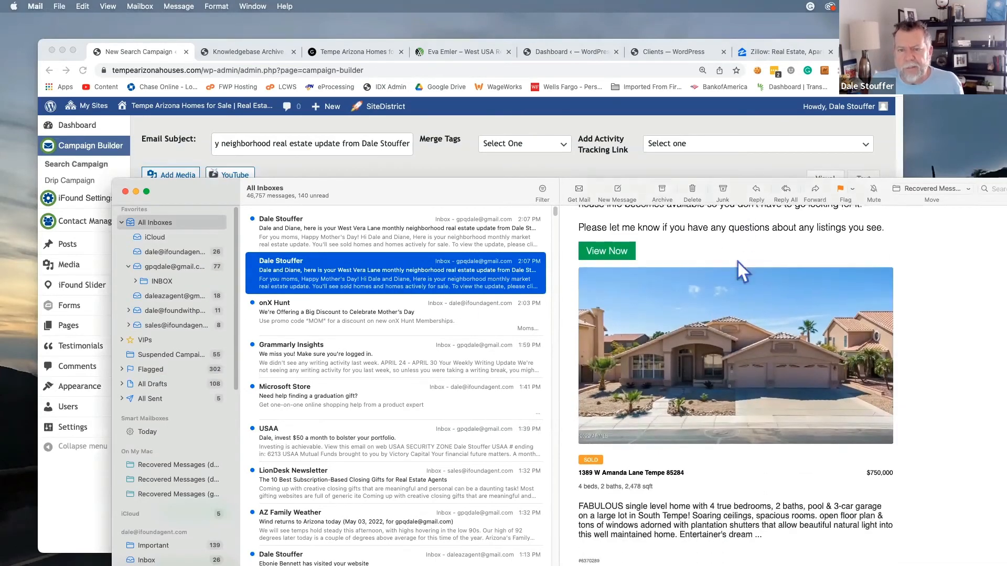
scroll(737, 262, "up", 10)
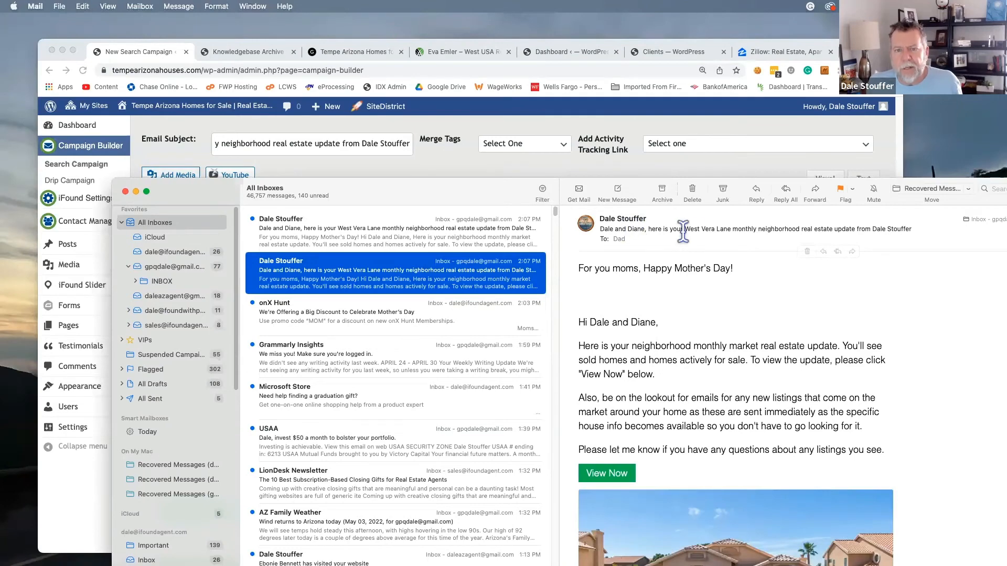
left_click(721, 123)
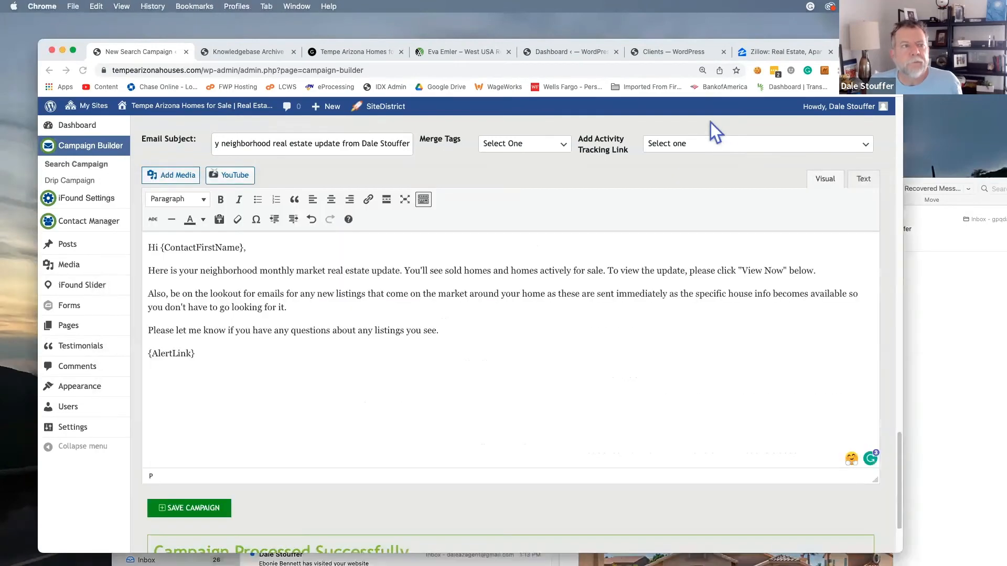
left_click(62, 50)
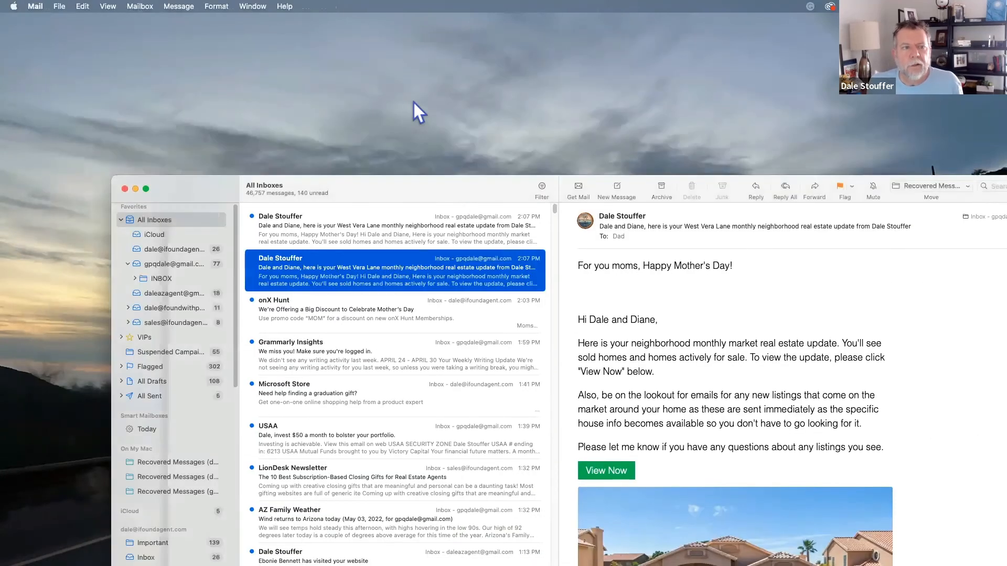
left_click_drag(459, 179, 394, 136)
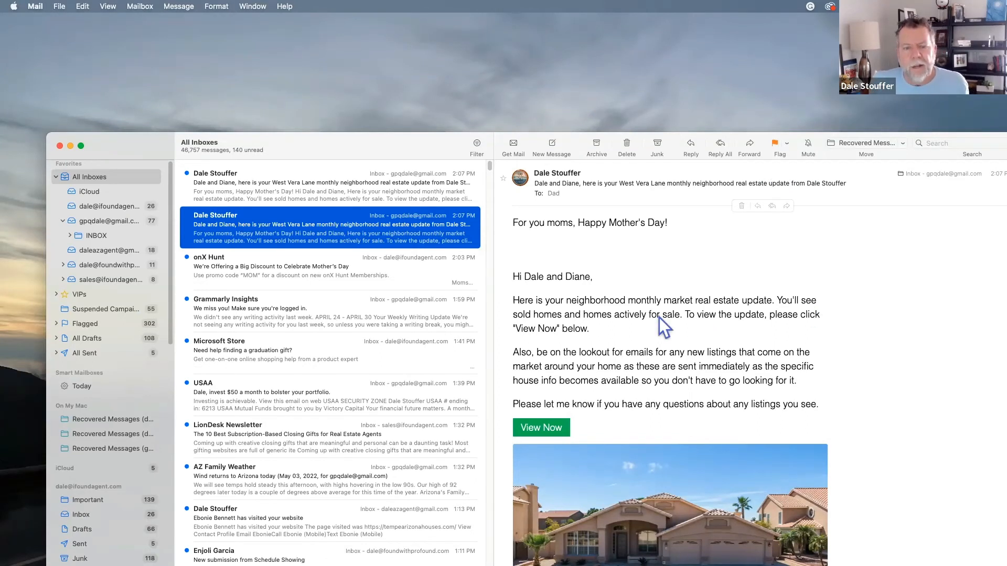
Scroll through the West Vera Lane email's sold listings and View Now link, then back up
scroll(658, 318, "down", 5)
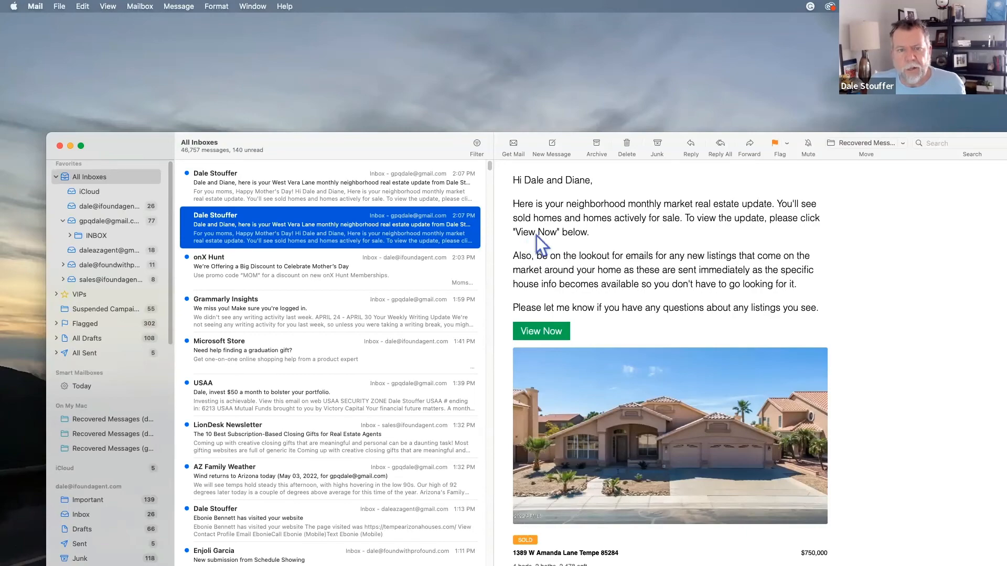
scroll(709, 288, "down", 10)
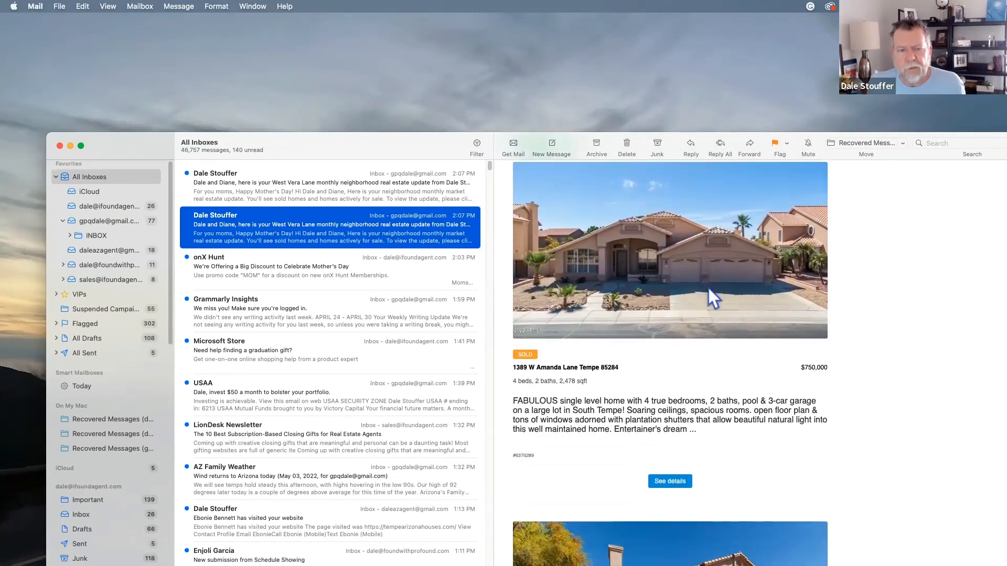
scroll(708, 288, "down", 10)
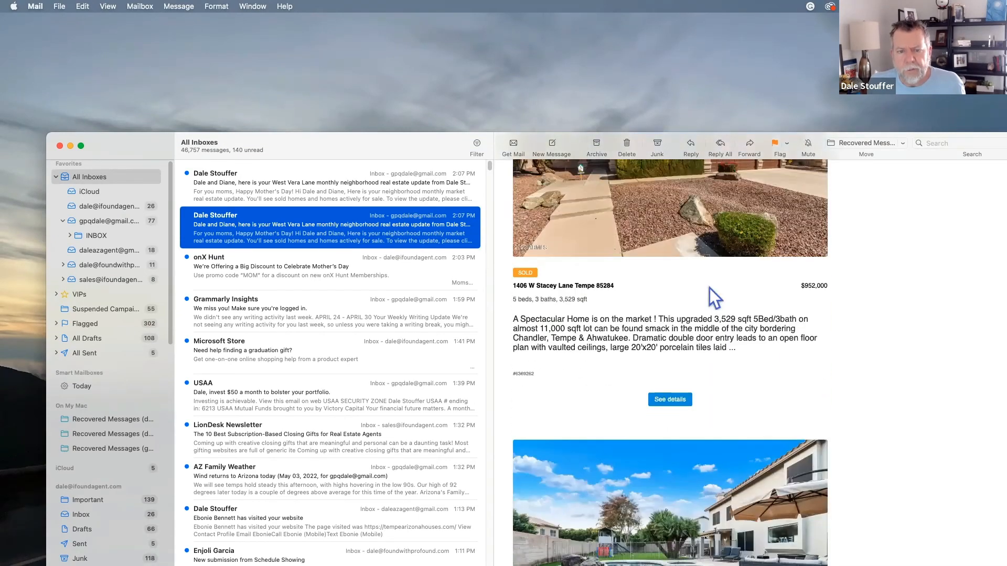
scroll(708, 287, "down", 5)
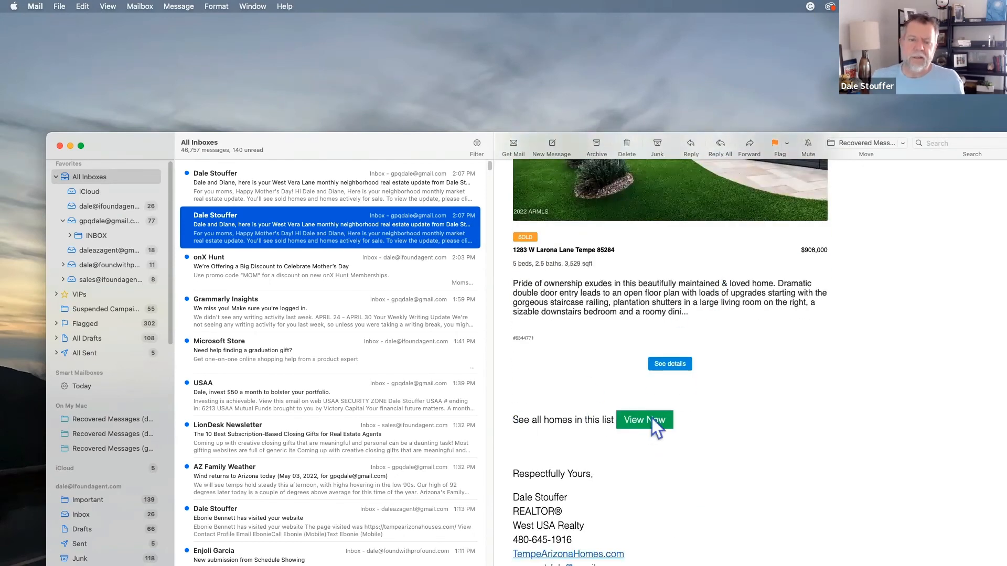
scroll(770, 400, "up", 10)
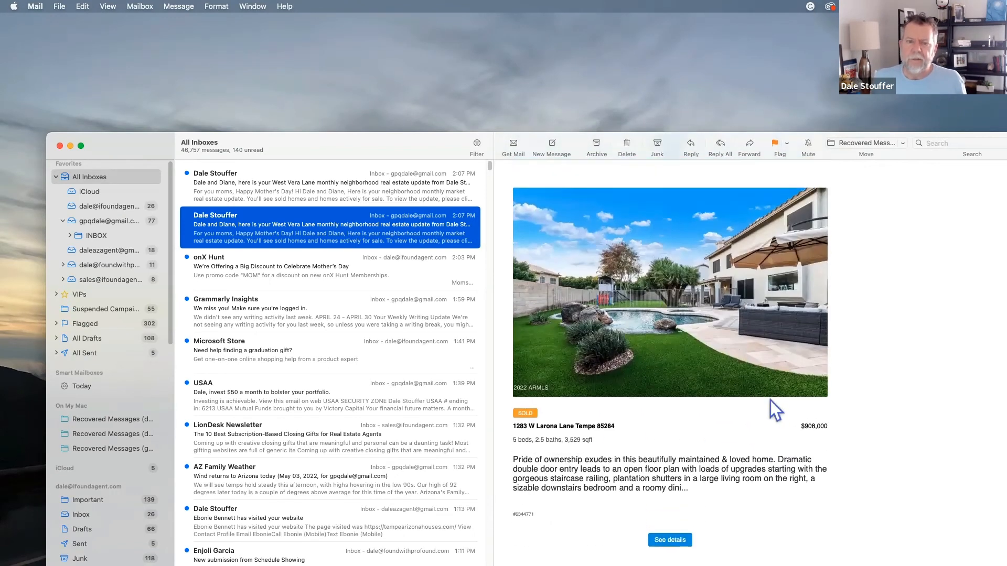
scroll(770, 399, "up", 15)
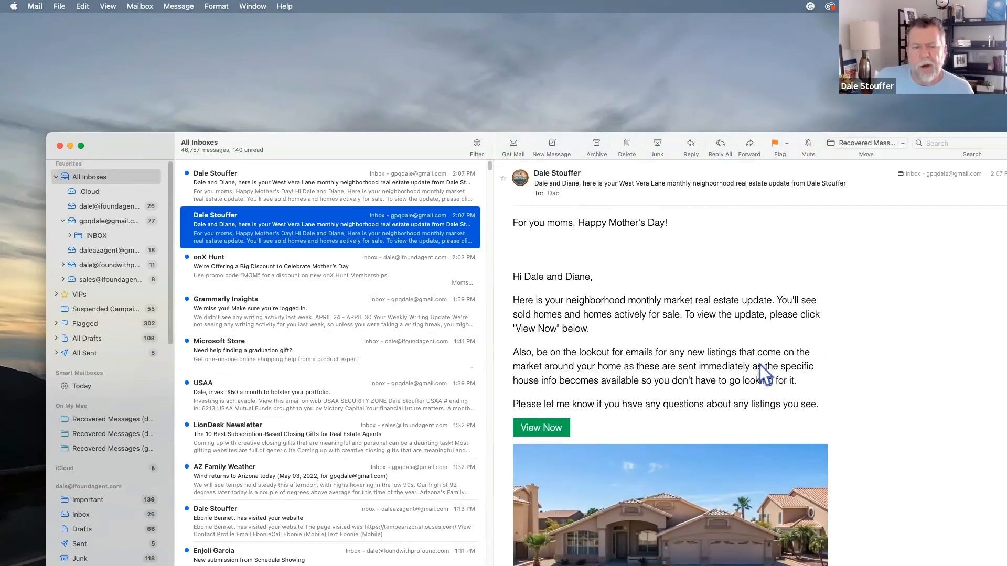
left_click(610, 417)
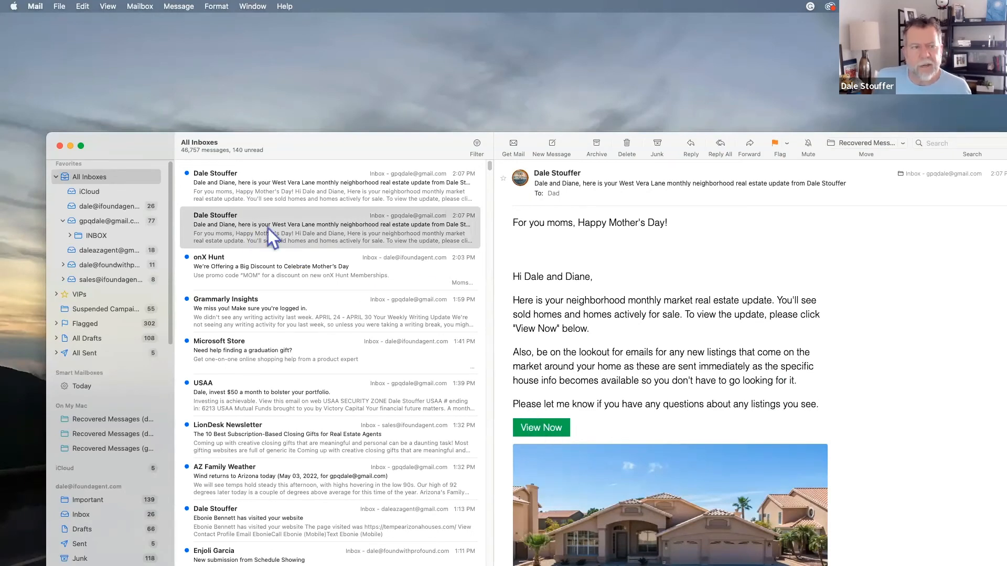
Open the newest neighborhood update email, scroll to its signature, then return to Chrome's Campaign Builder
left_click(259, 191)
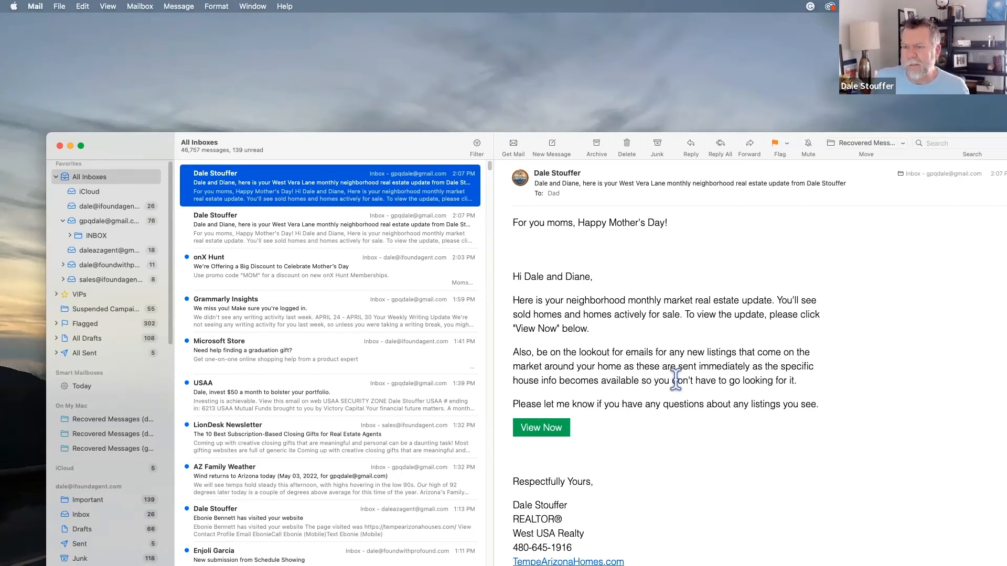
scroll(603, 370, "down", 2)
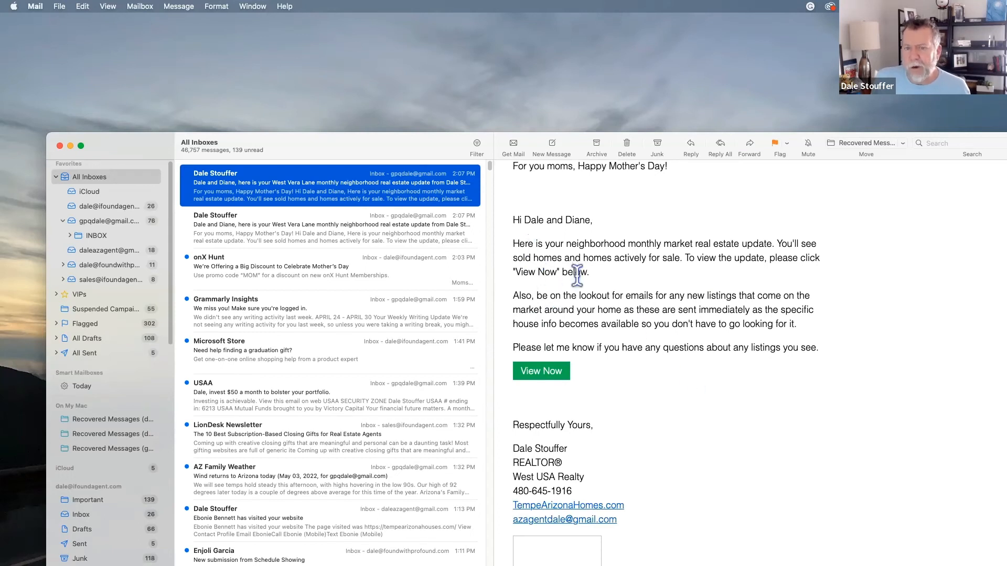
left_click(552, 376)
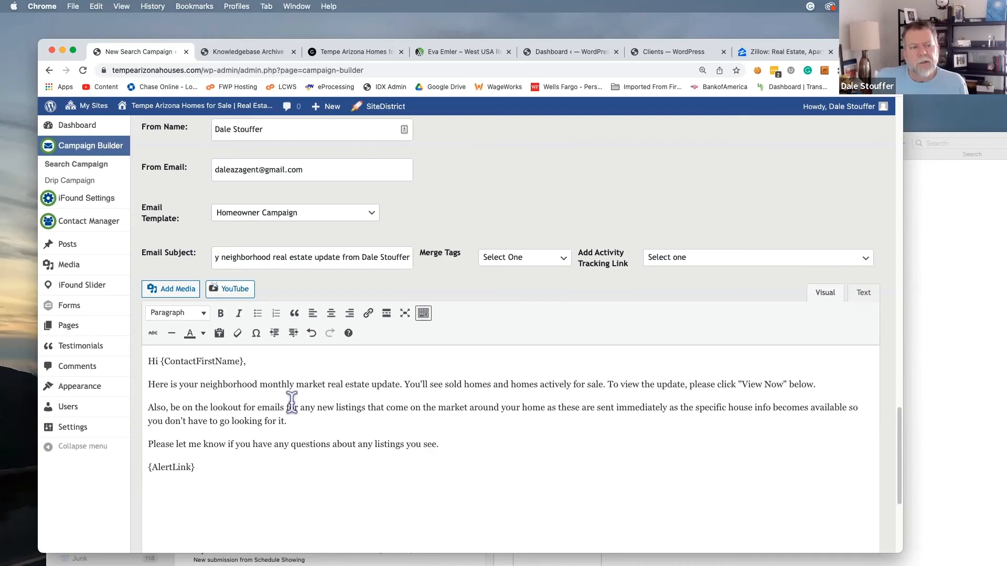
Scroll up to the campaign's saved-search map, then switch back to Mail with Cmd+Tab
scroll(470, 451, "down", 3)
scroll(470, 454, "up", 5)
scroll(469, 453, "down", 5)
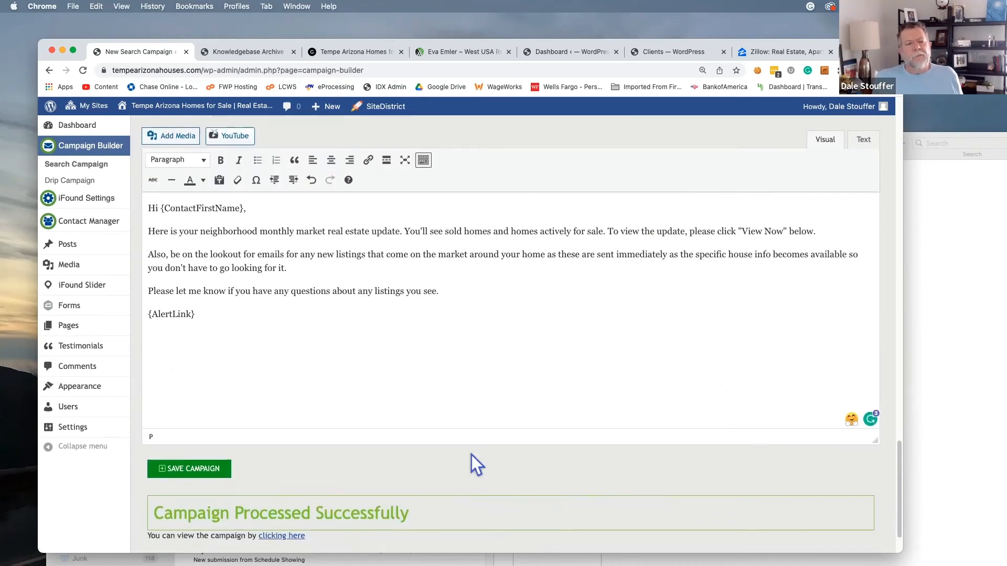
scroll(469, 454, "up", 15)
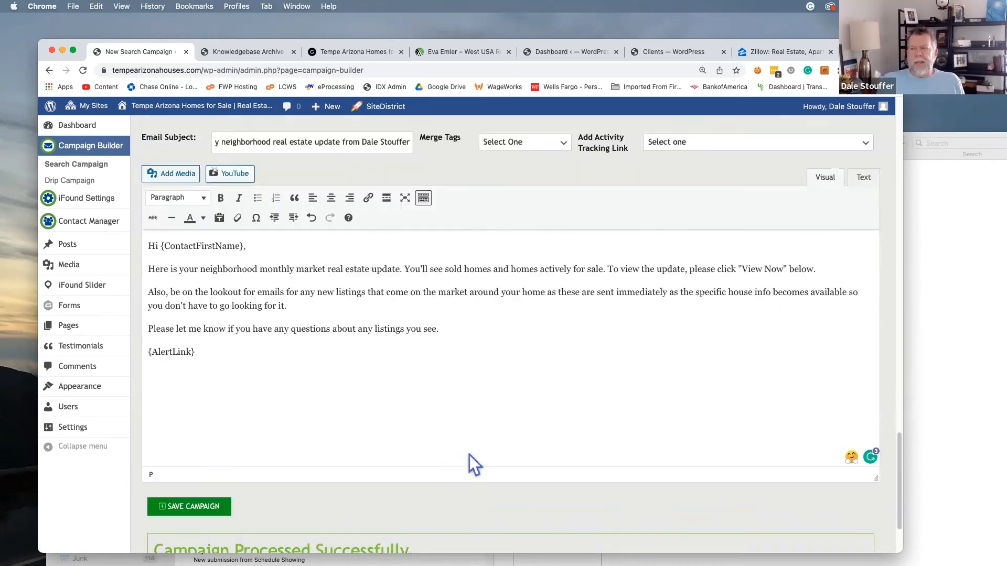
scroll(435, 93, "up", 4)
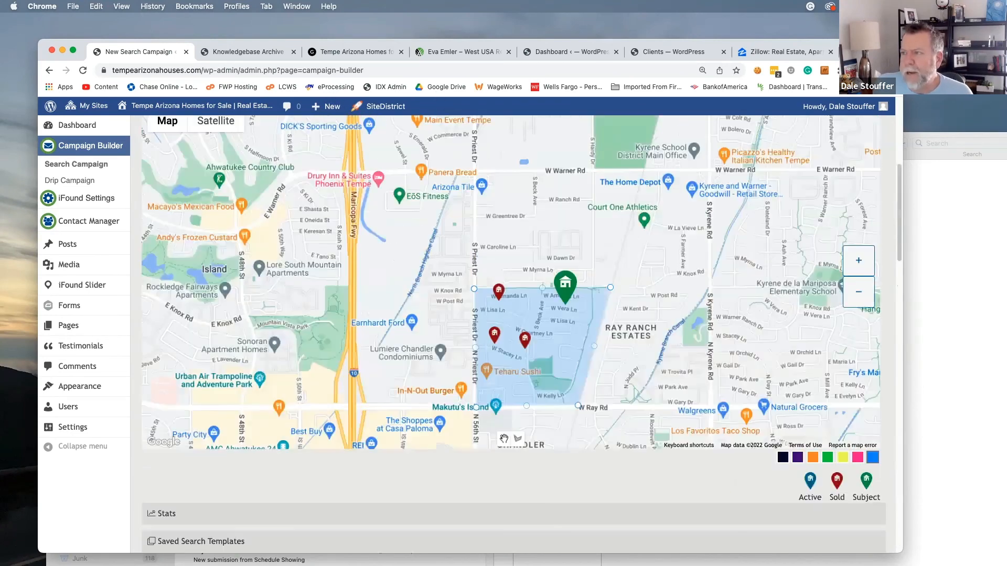
key("super+Tab")
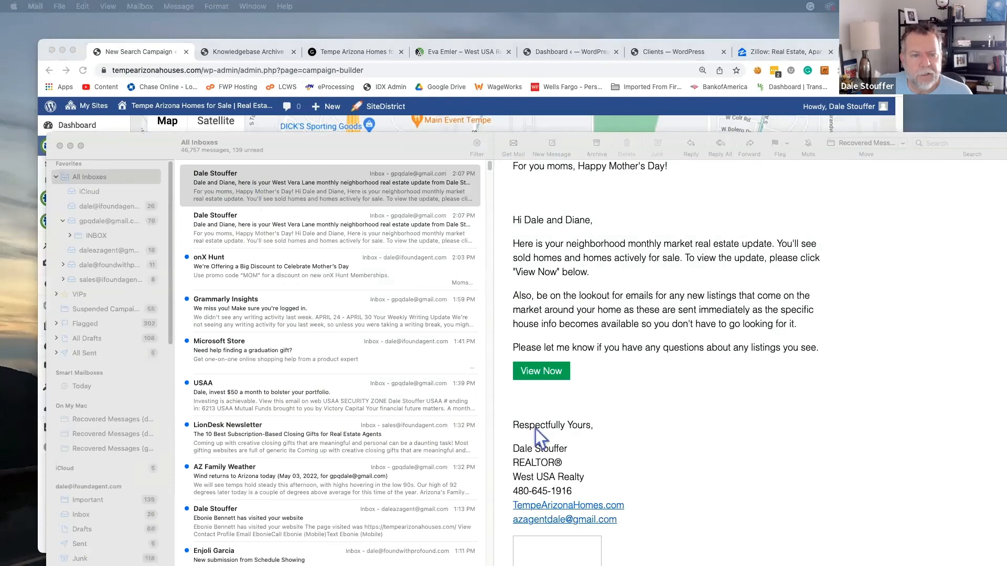
Open the email's View Now results page, show the 3 sold properties on the map, then close the tab
left_click(537, 373)
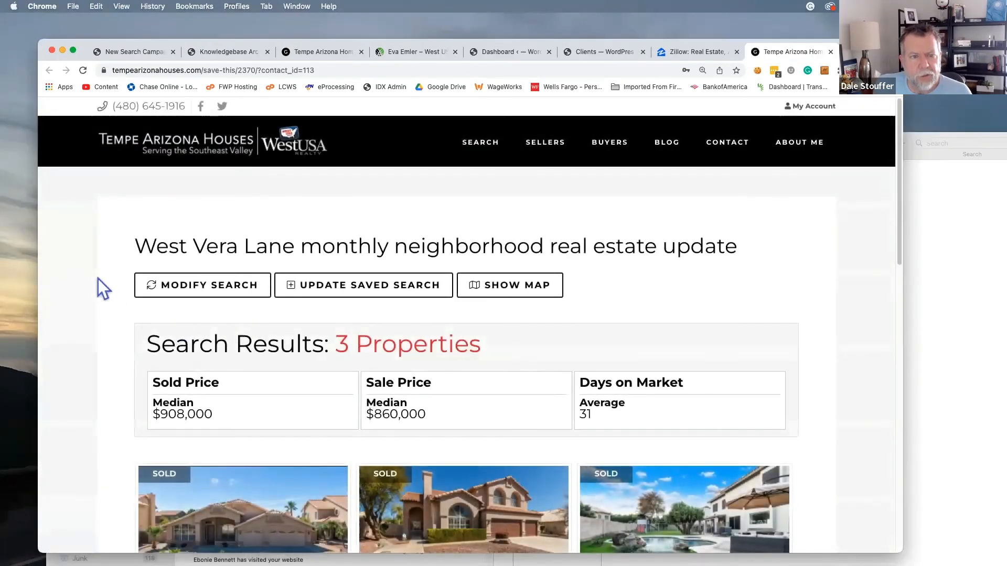
scroll(98, 279, "down", 1)
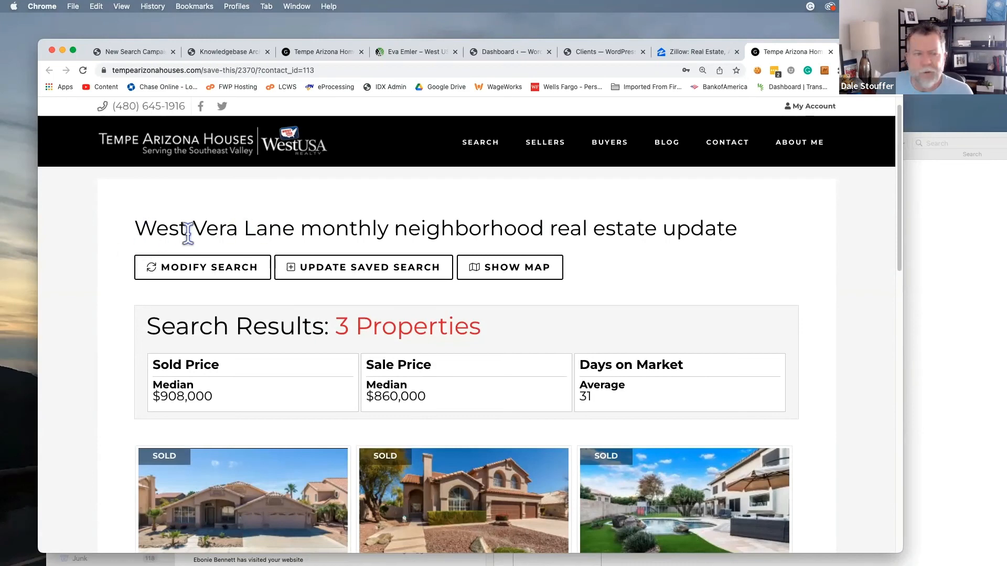
scroll(99, 276, "down", 1)
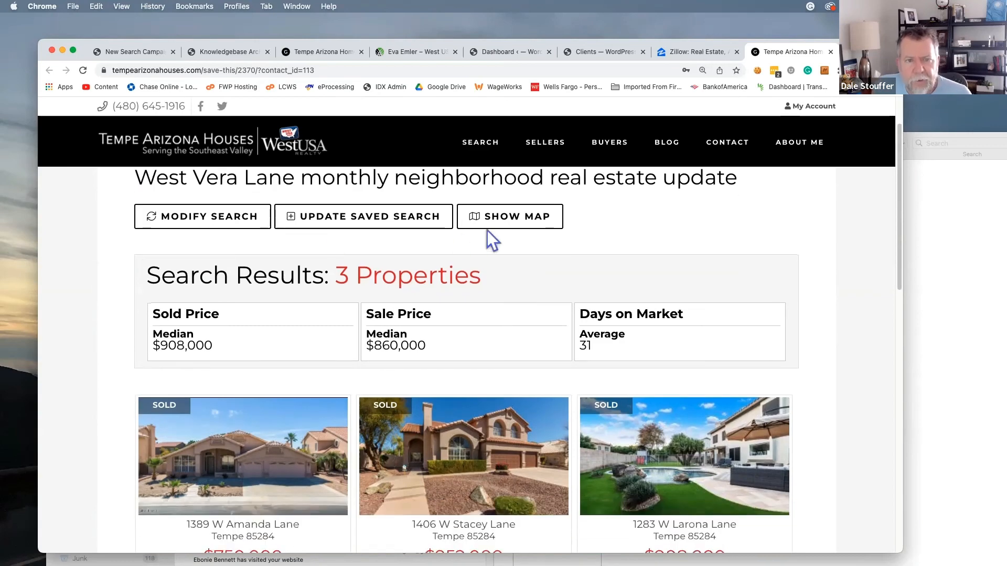
left_click(506, 224)
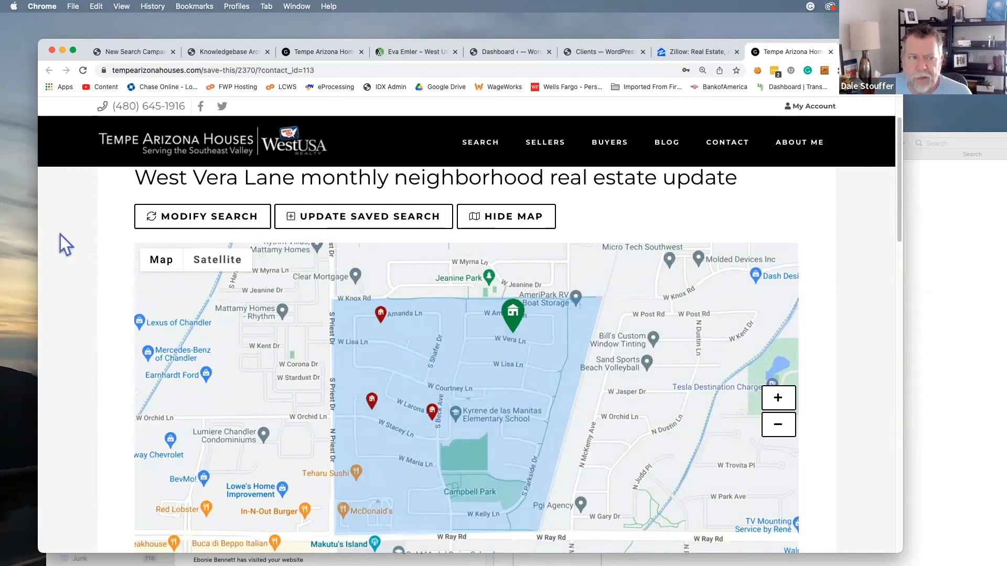
scroll(61, 234, "up", 3)
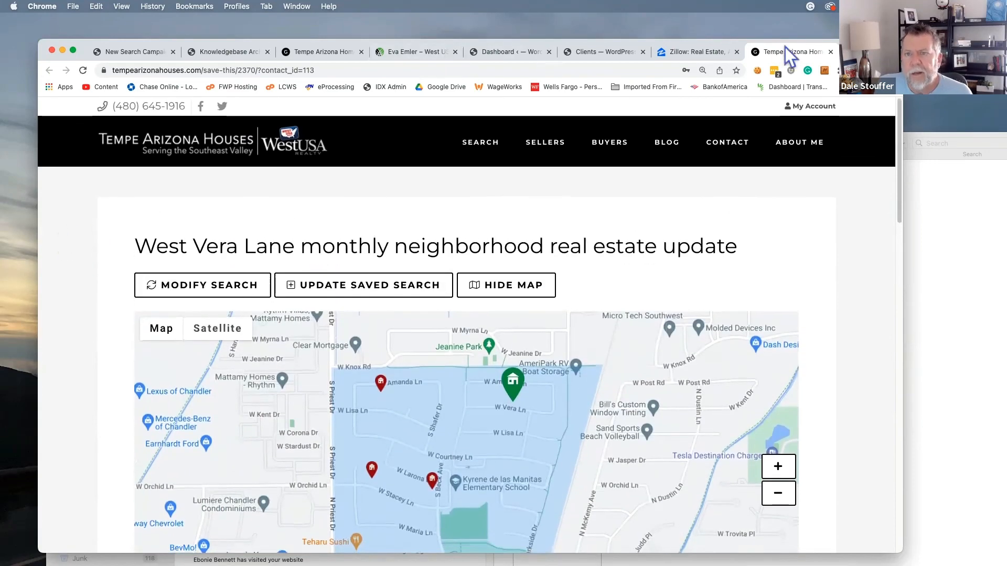
key("super+w")
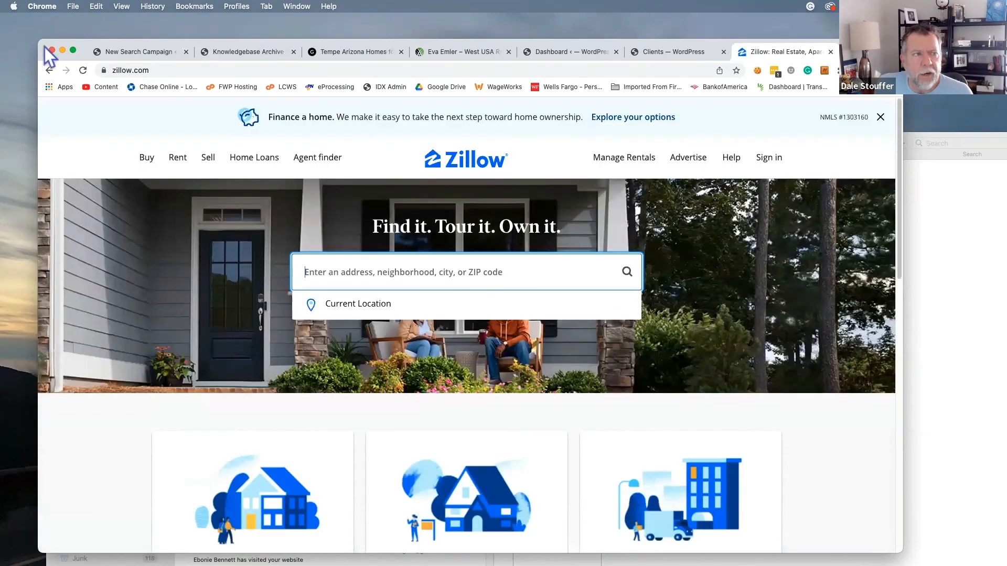
Open the 'has visited your website' alert and load its visited page link in a private Chrome window
left_click(63, 51)
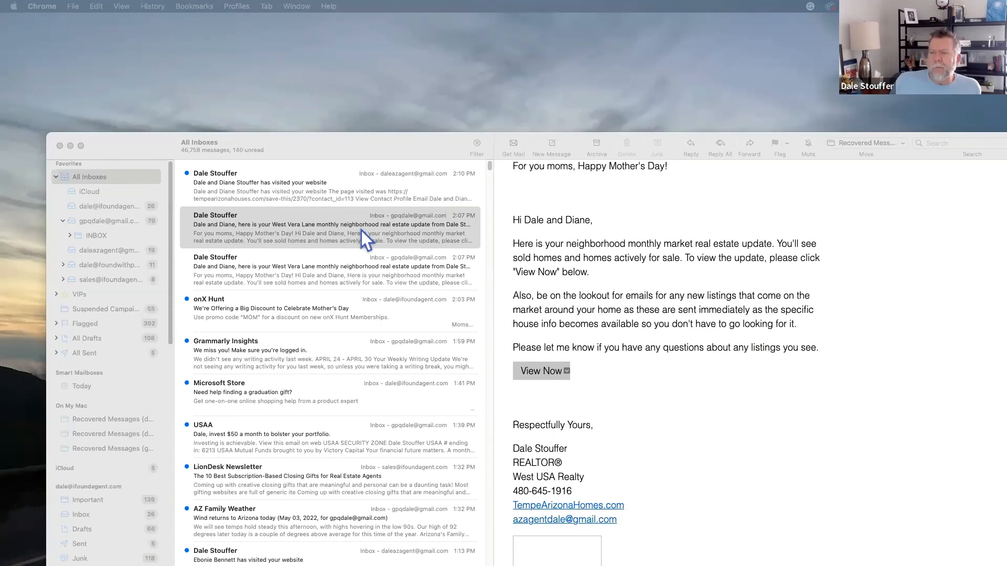
left_click(279, 193)
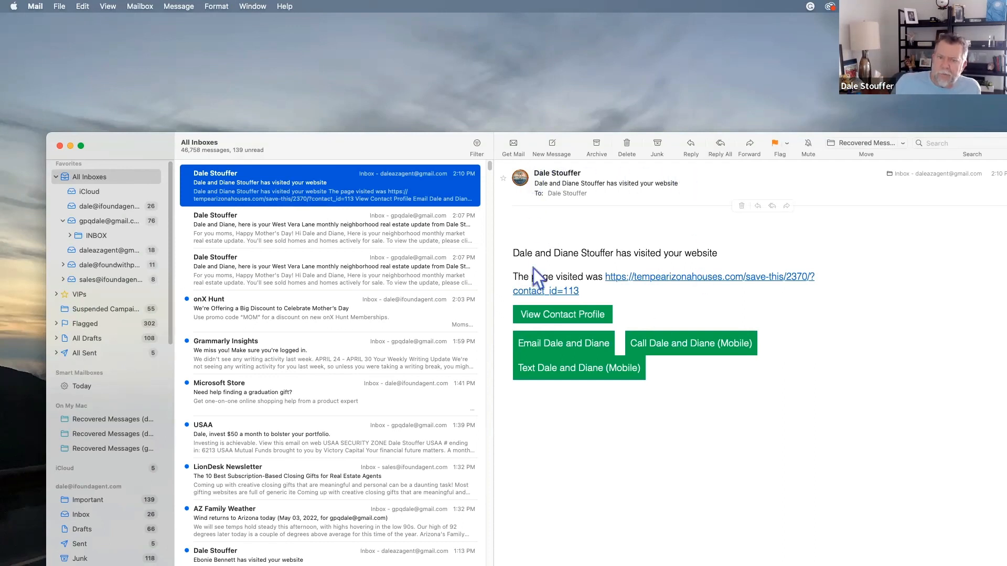
left_click_drag(514, 276, 618, 294)
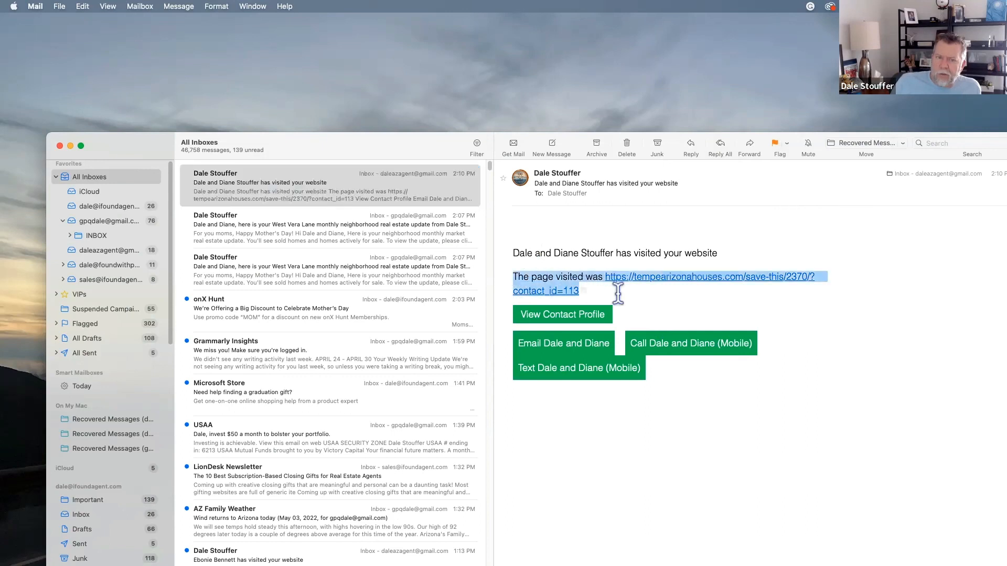
left_click(672, 309)
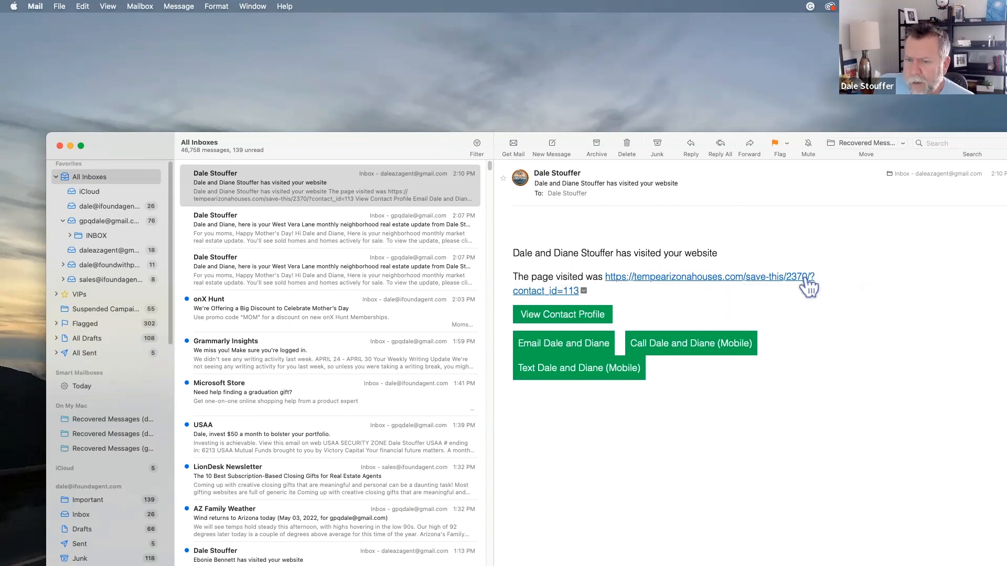
right_click(684, 277)
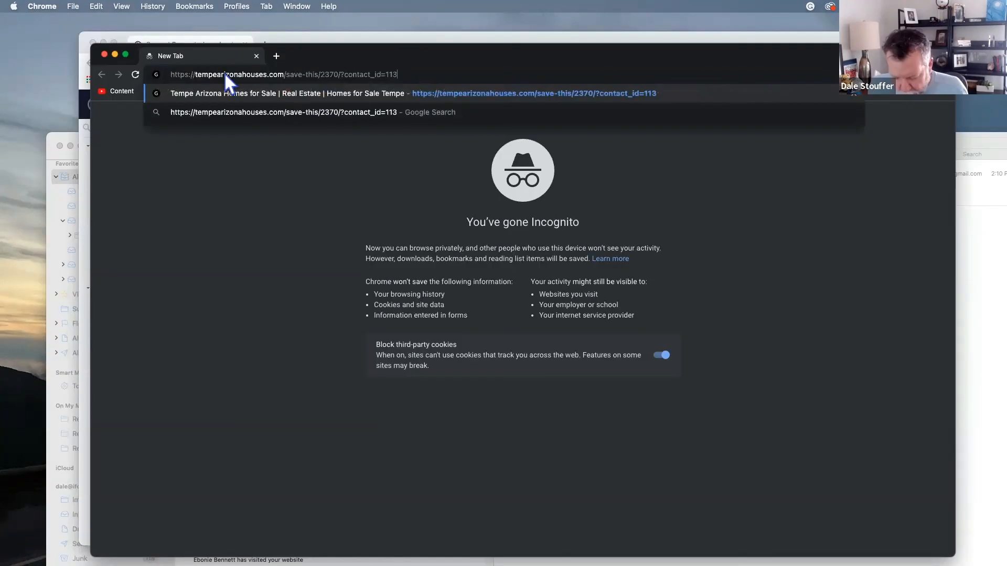
key("Return")
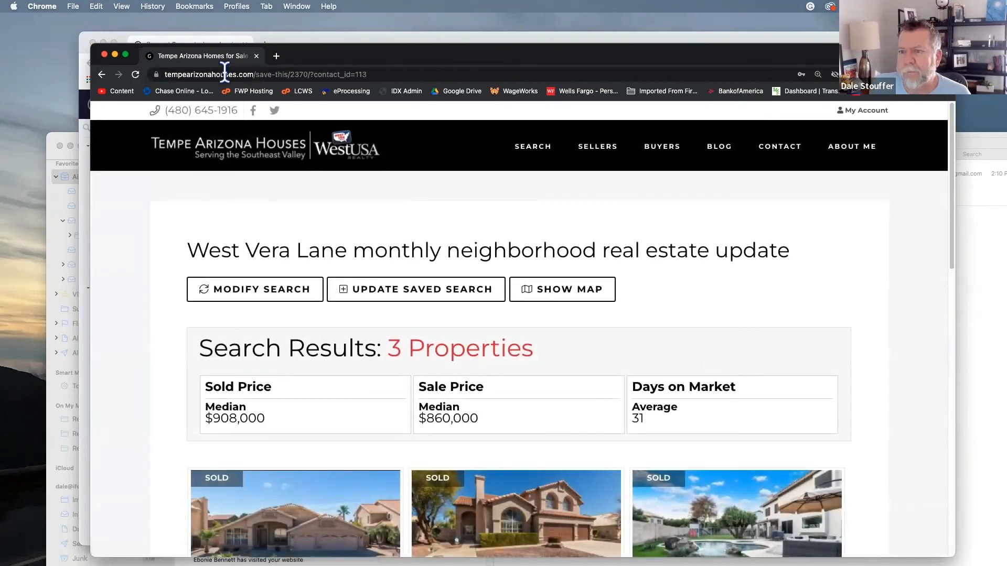
Close the incognito window and move the Teamwork ticket window aside to reveal the visit alert email
left_click(104, 54)
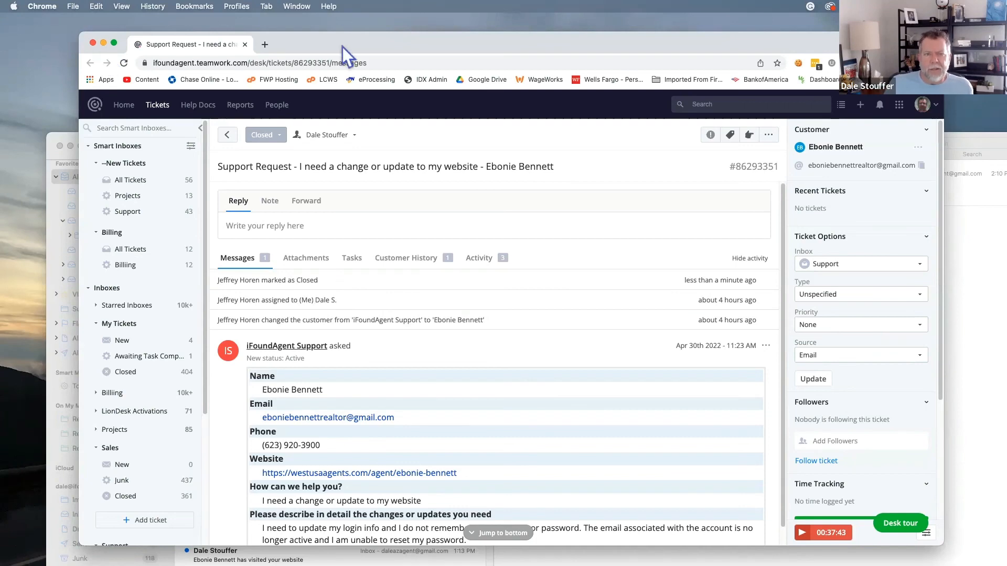
left_click_drag(376, 49, 1006, 52)
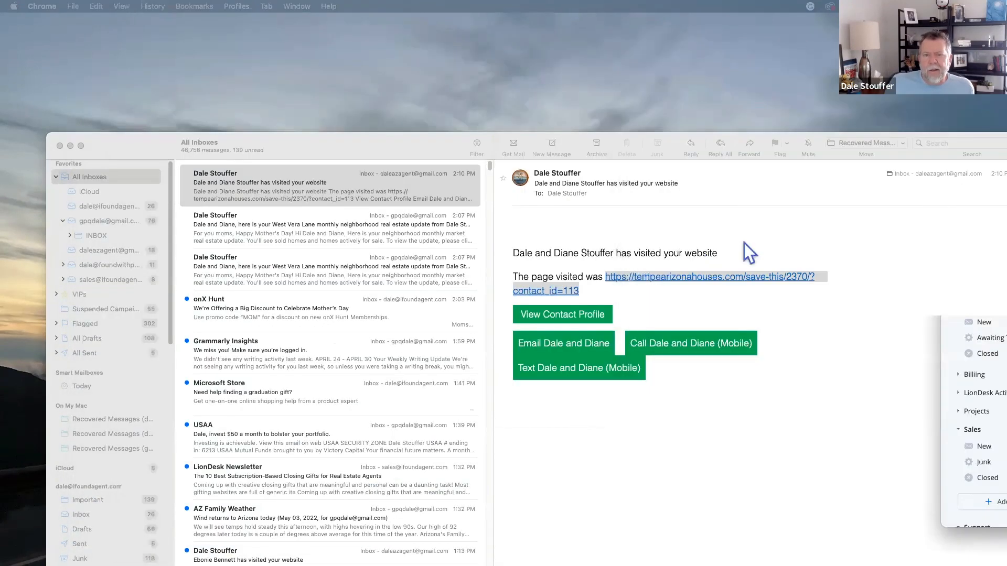